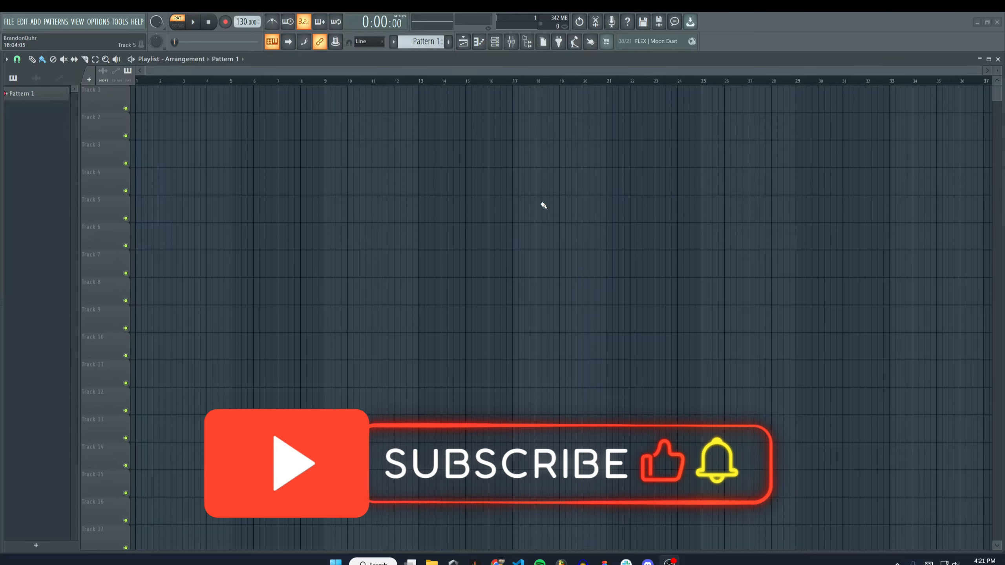
Open the channel rack and add a Vital instrument channel
{"action": "left_click", "coordinate": [496, 41]}
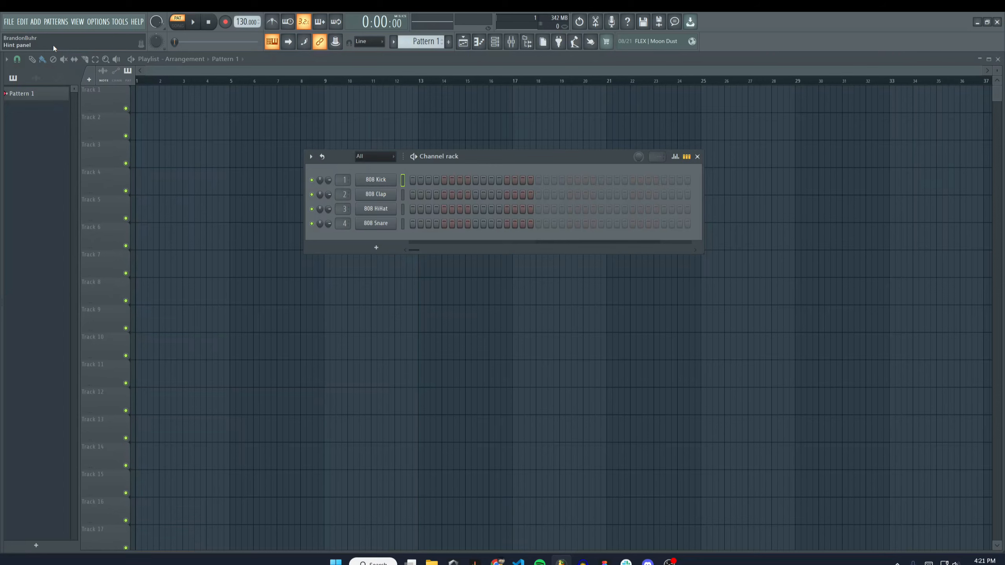
{"action": "left_click", "coordinate": [375, 253]}
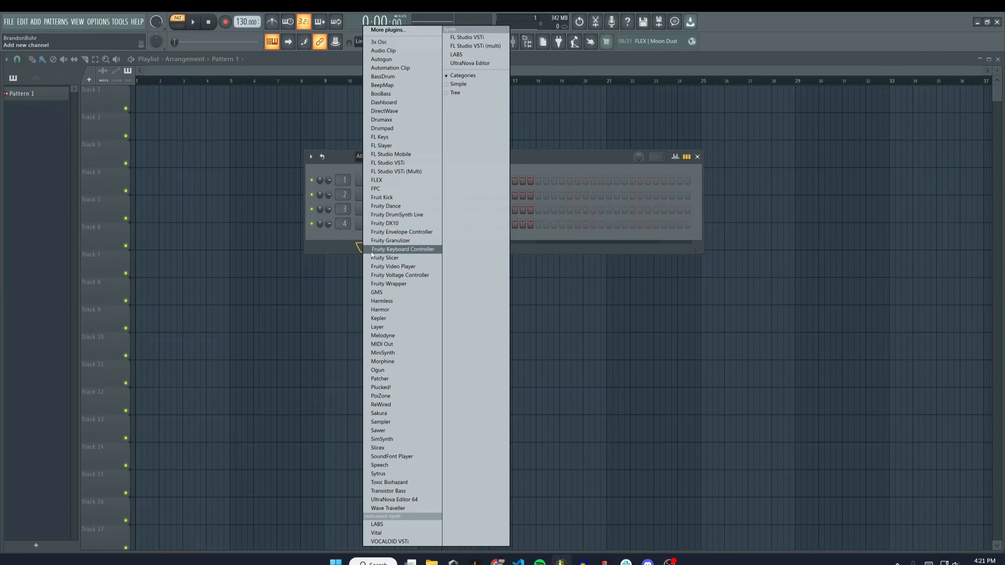
{"action": "left_click", "coordinate": [394, 531]}
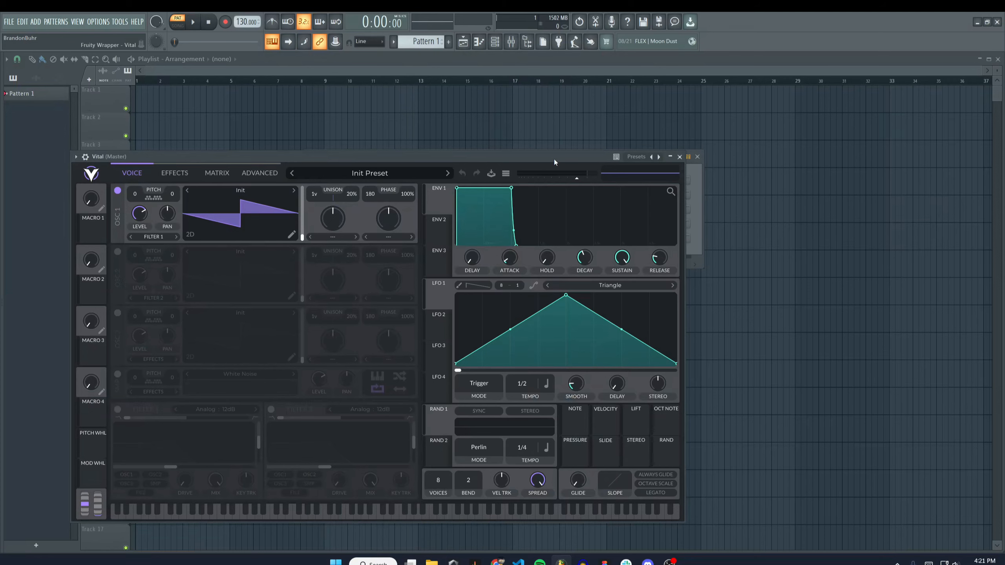
Place the channel rack clear of the Vital window and audition a note on the synth's keyboard
{"action": "left_click_drag", "start_coordinate": [554, 159], "coordinate": [553, 171]}
{"action": "key", "text": "F6"}
{"action": "left_click_drag", "start_coordinate": [676, 105], "coordinate": [816, 100]}
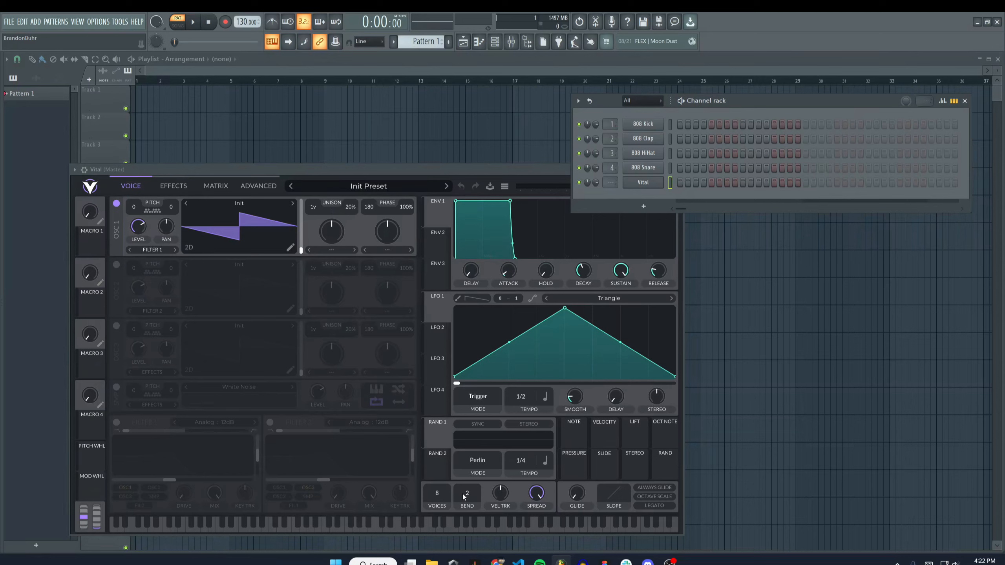
{"action": "left_click", "coordinate": [436, 528]}
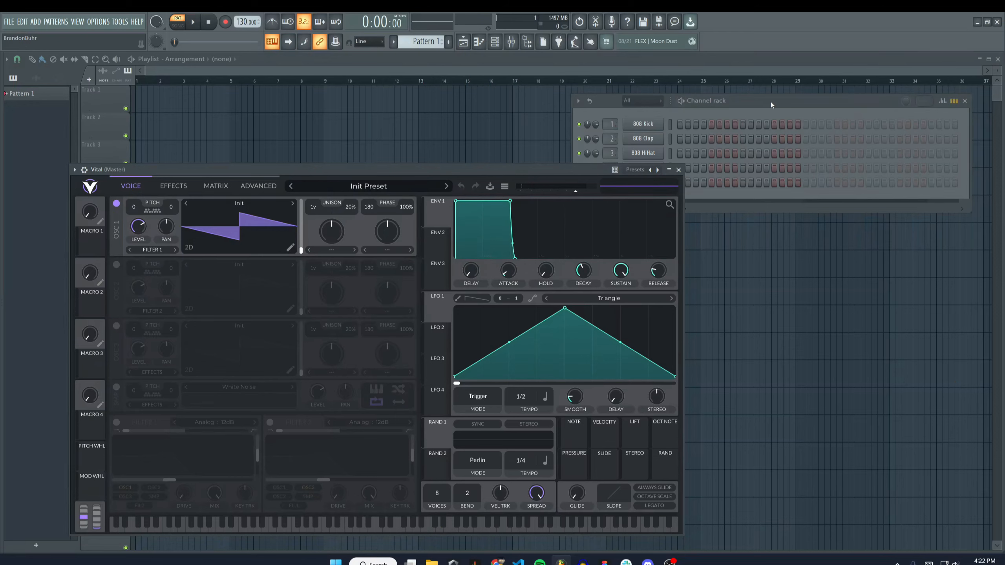
{"action": "left_click", "coordinate": [917, 117]}
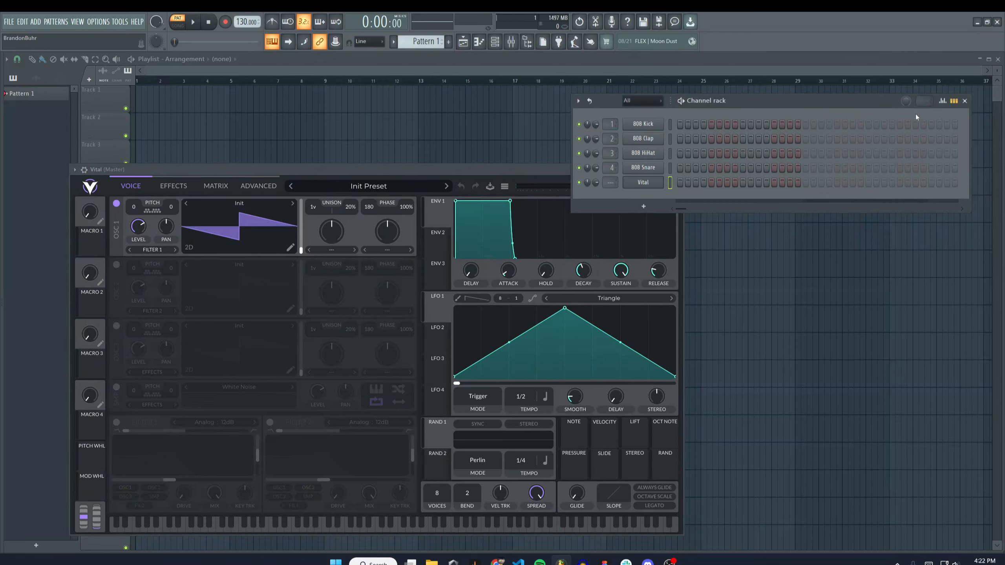
Open the mixer and route the selected Vital channel to the Insert 1 track
{"action": "left_click", "coordinate": [511, 42]}
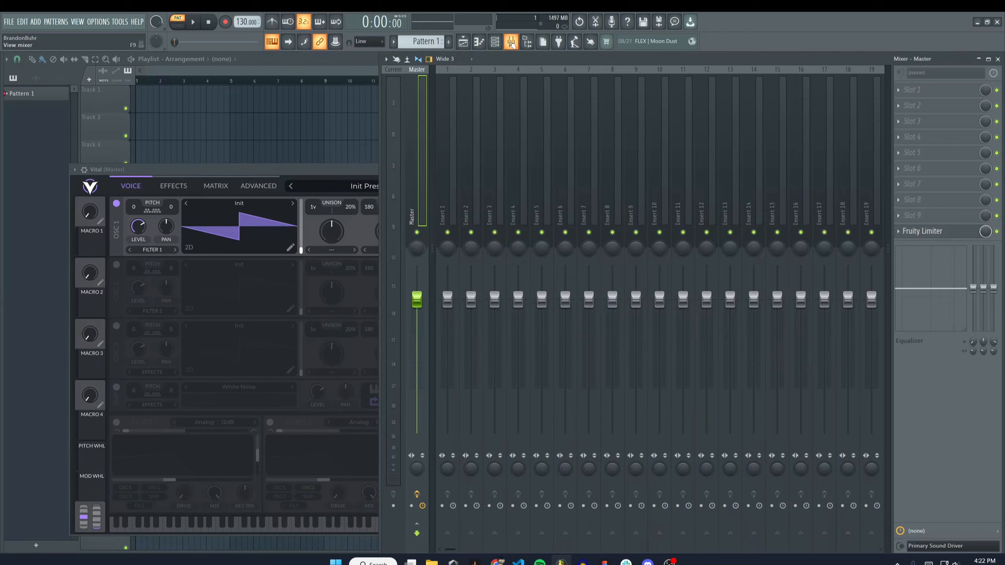
{"action": "left_click", "coordinate": [452, 127]}
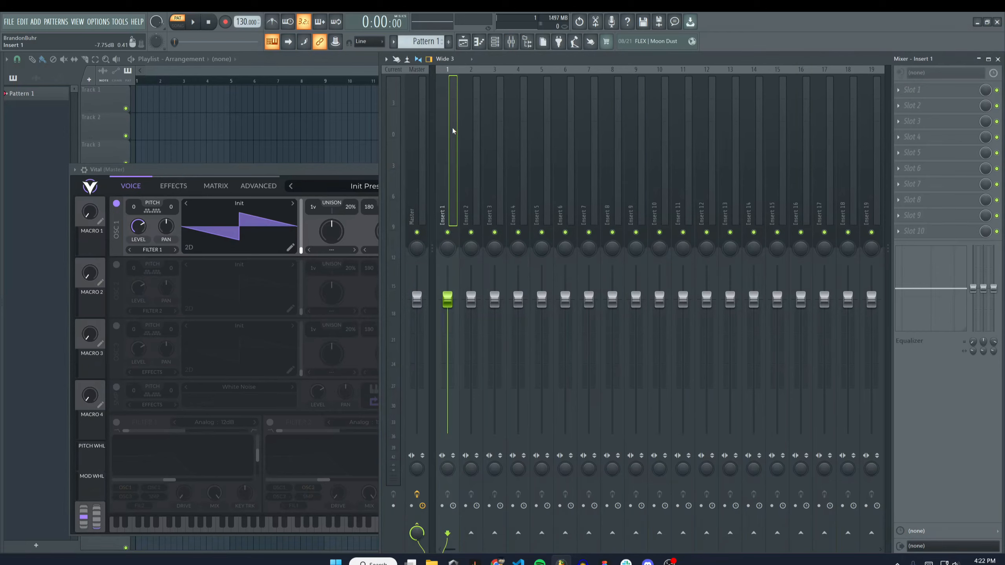
{"action": "right_click", "coordinate": [454, 169]}
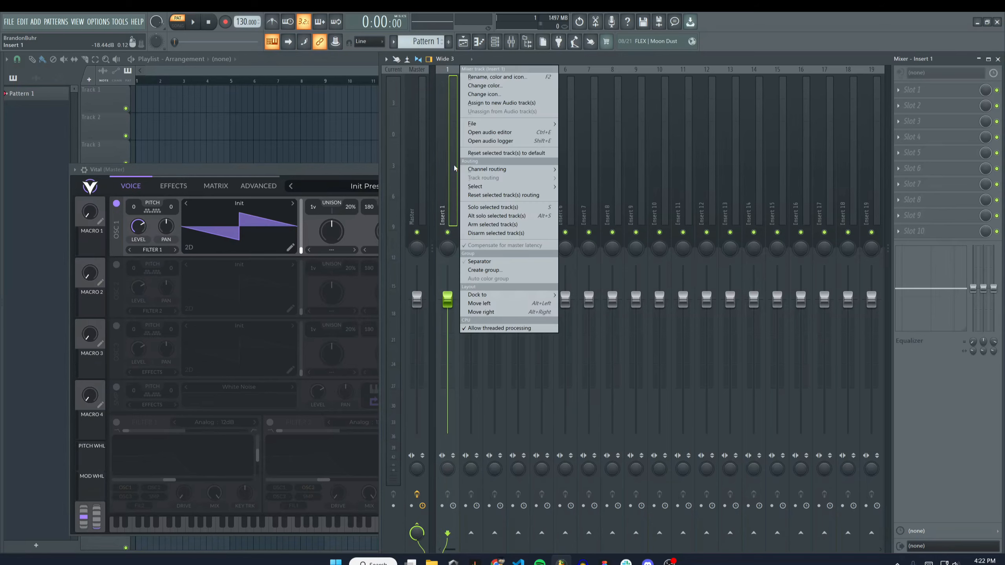
{"action": "mouse_move", "coordinate": [531, 173]}
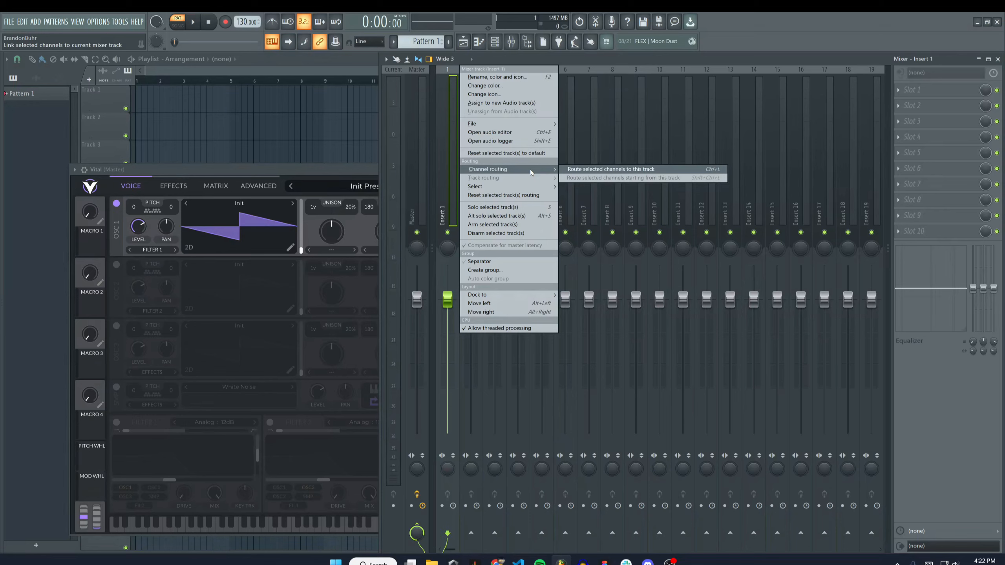
{"action": "left_click", "coordinate": [665, 171]}
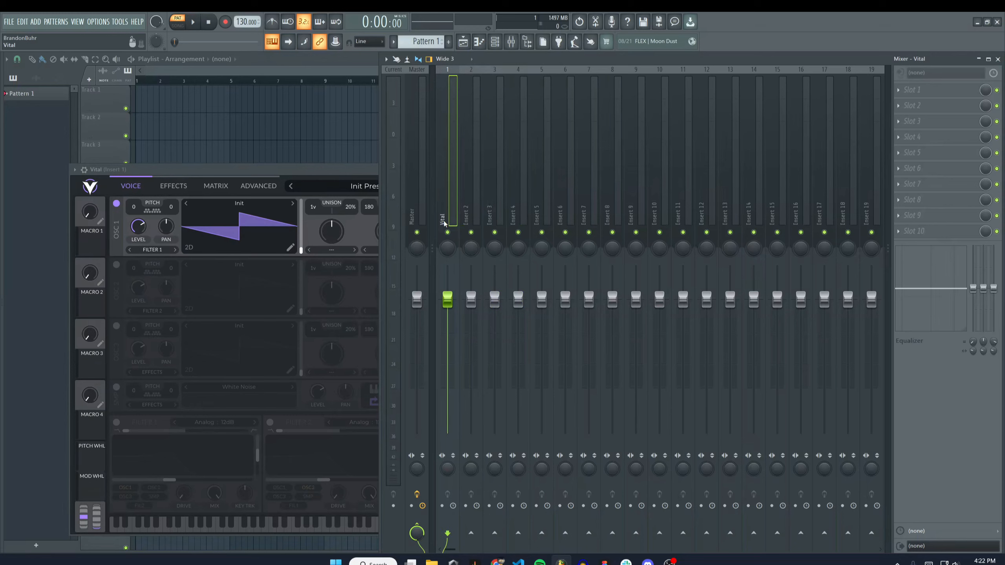
Shift the Vital window clear of its mixer track and play test notes to check the routing
{"action": "left_click", "coordinate": [297, 529]}
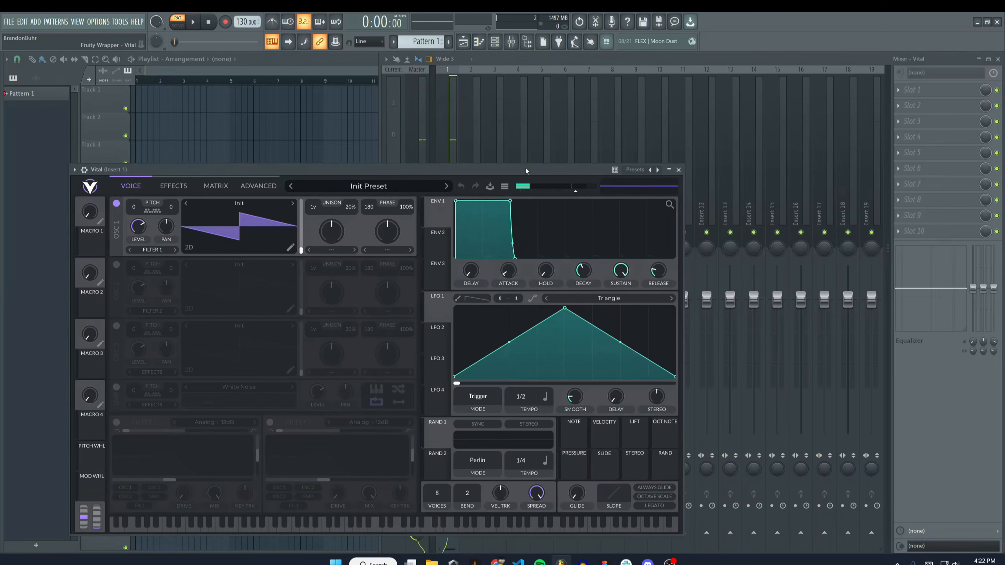
{"action": "left_click_drag", "start_coordinate": [526, 168], "coordinate": [266, 127]}
{"action": "left_click", "coordinate": [319, 487]}
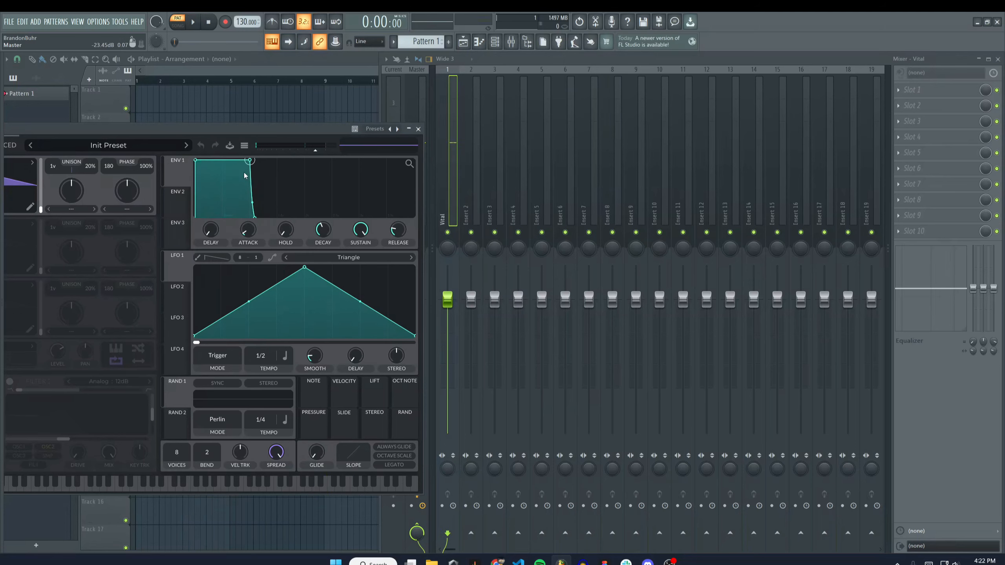
Browse Vital's presets to load Cinema Bells, and position the synth window beside the mixer
{"action": "left_click", "coordinate": [188, 145]}
{"action": "left_click", "coordinate": [188, 145]}
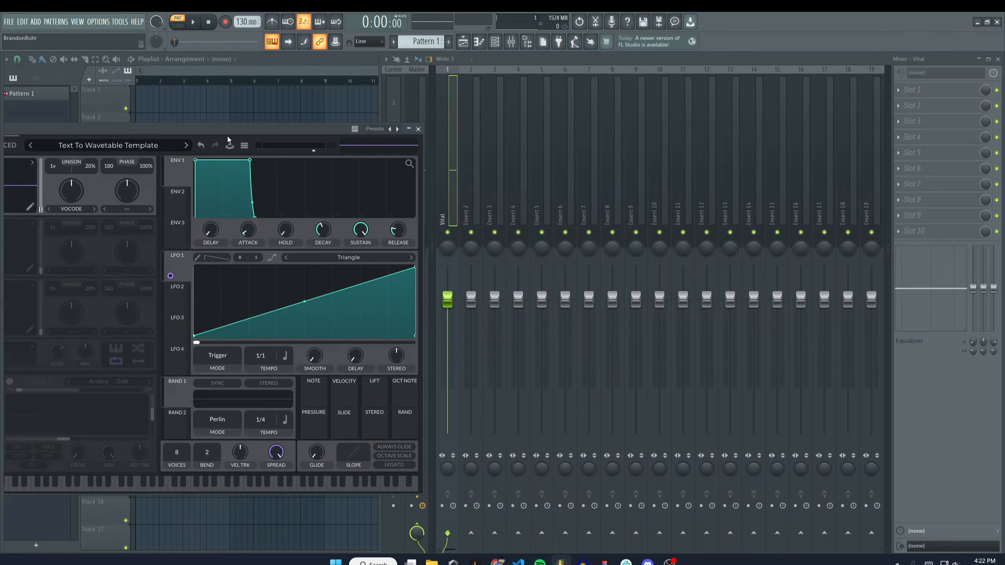
{"action": "left_click_drag", "start_coordinate": [228, 135], "coordinate": [421, 134]}
{"action": "left_click", "coordinate": [375, 145]}
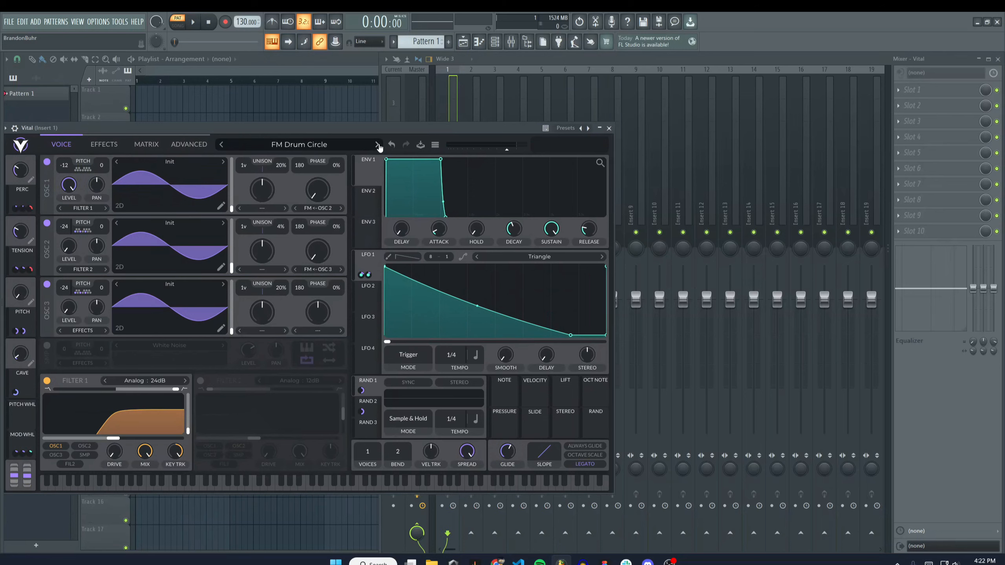
{"action": "left_click", "coordinate": [376, 145]}
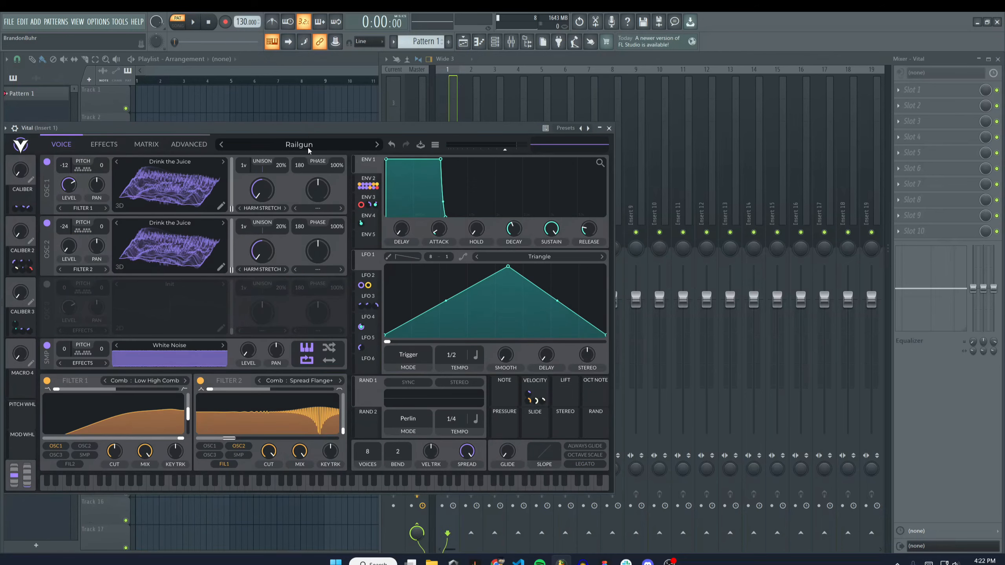
{"action": "left_click", "coordinate": [378, 145]}
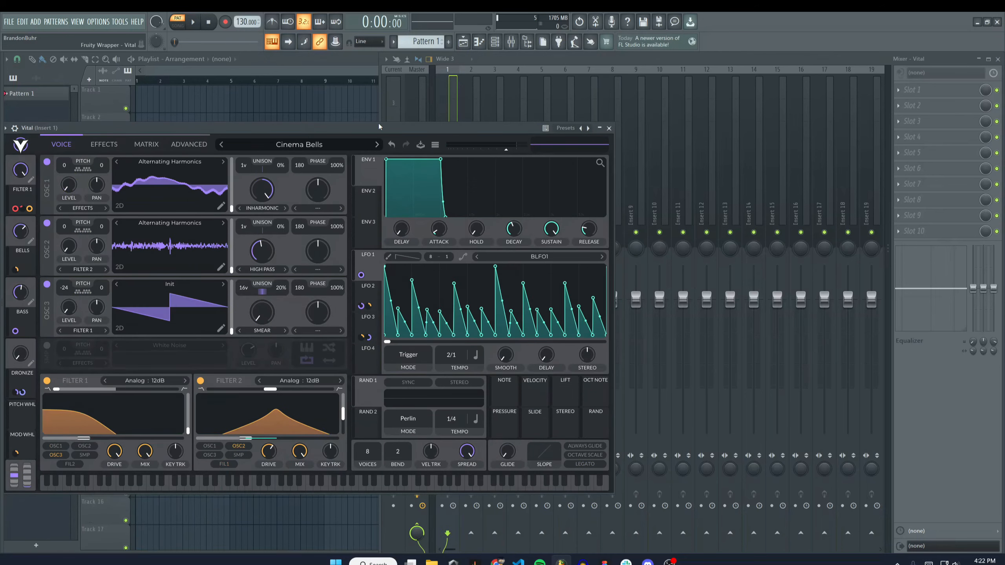
{"action": "left_click_drag", "start_coordinate": [381, 127], "coordinate": [147, 128]}
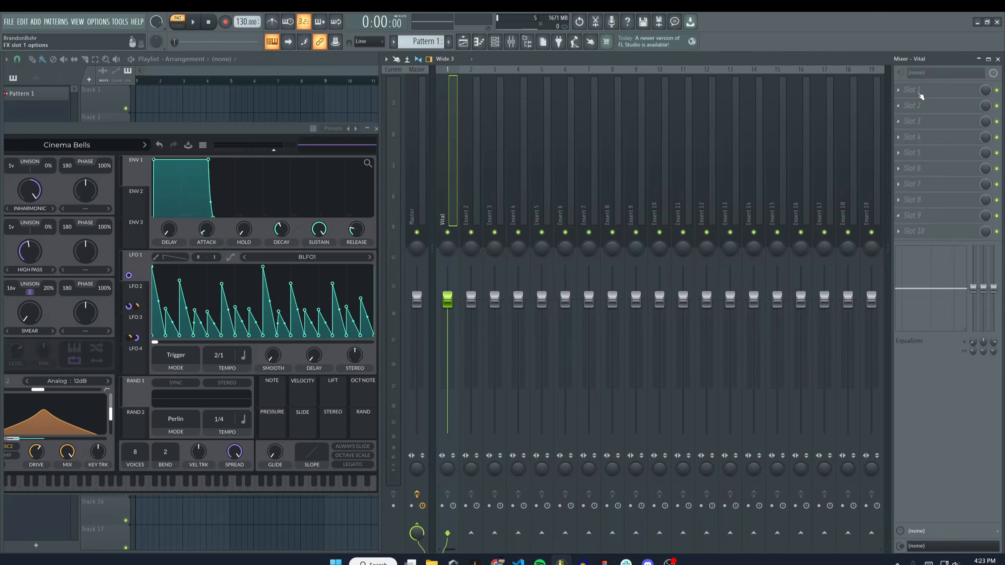
Load Fruity Delay 3 in slot 1 of the Vital mixer track and move its window over the mixer
{"action": "left_click", "coordinate": [919, 90]}
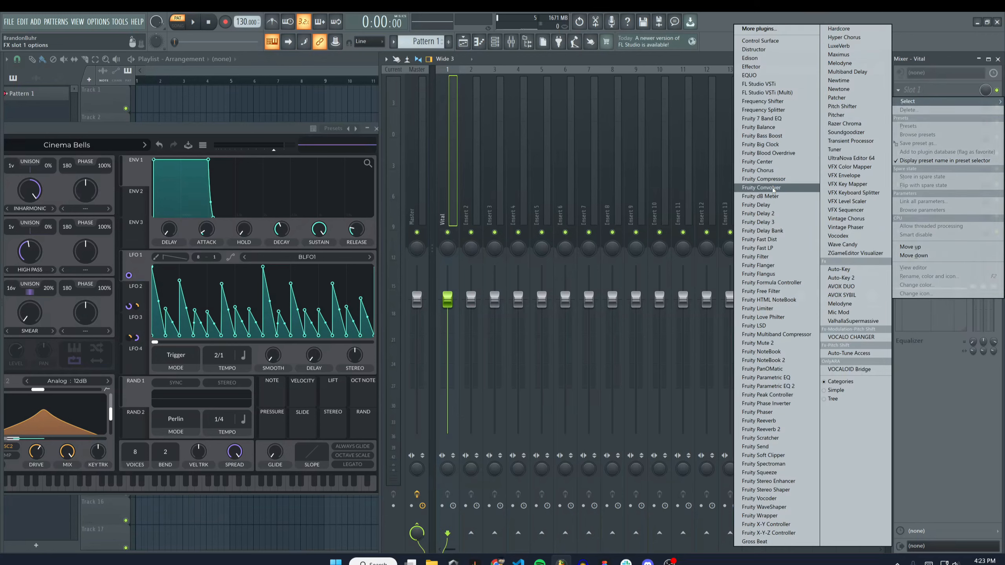
{"action": "left_click", "coordinate": [783, 222]}
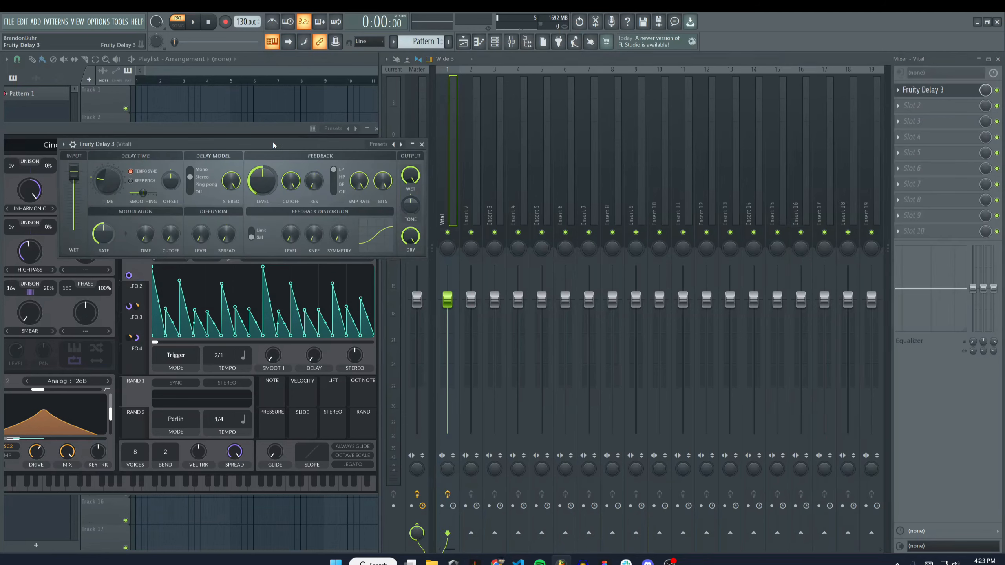
{"action": "left_click_drag", "start_coordinate": [282, 140], "coordinate": [676, 177]}
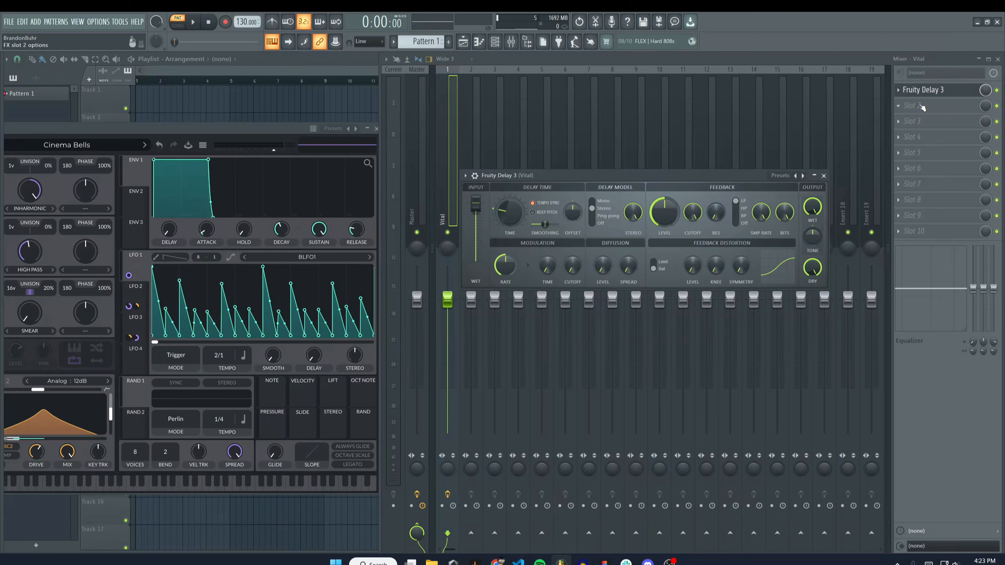
Load Fruity Reeverb 2 in slot 2 of the Vital mixer track and move its window over the mixer
{"action": "left_click", "coordinate": [919, 106]}
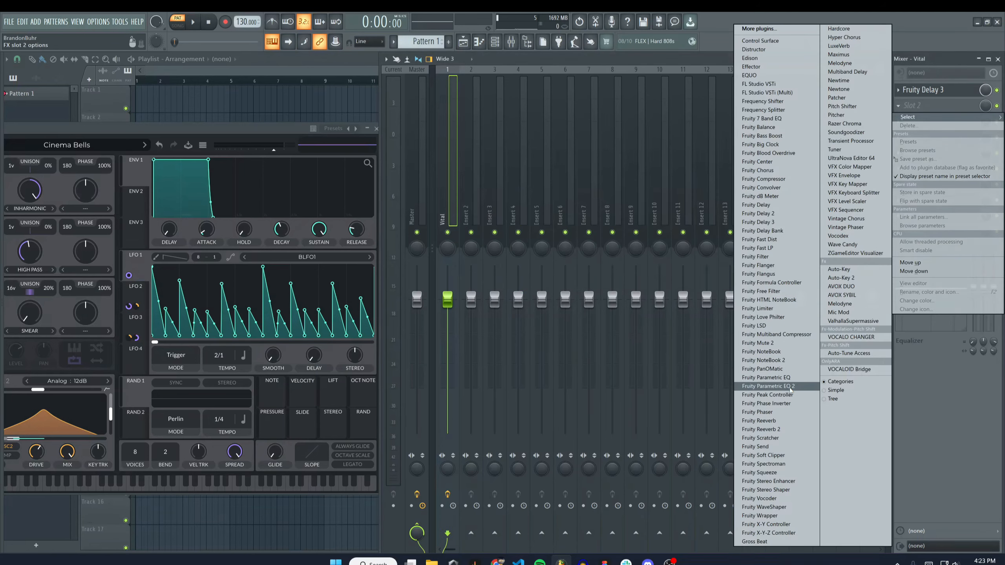
{"action": "left_click", "coordinate": [789, 431]}
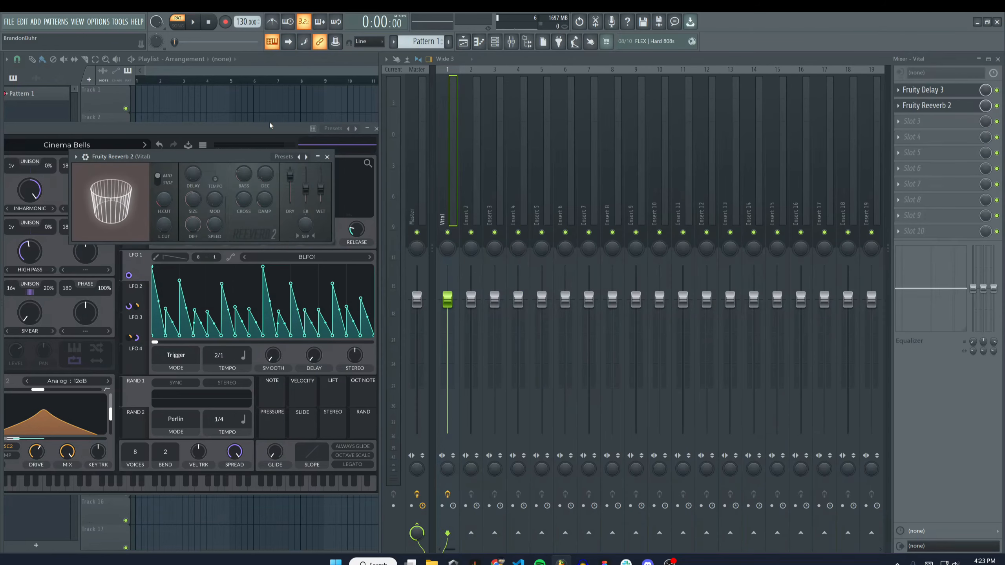
{"action": "left_click_drag", "start_coordinate": [236, 166], "coordinate": [642, 183]}
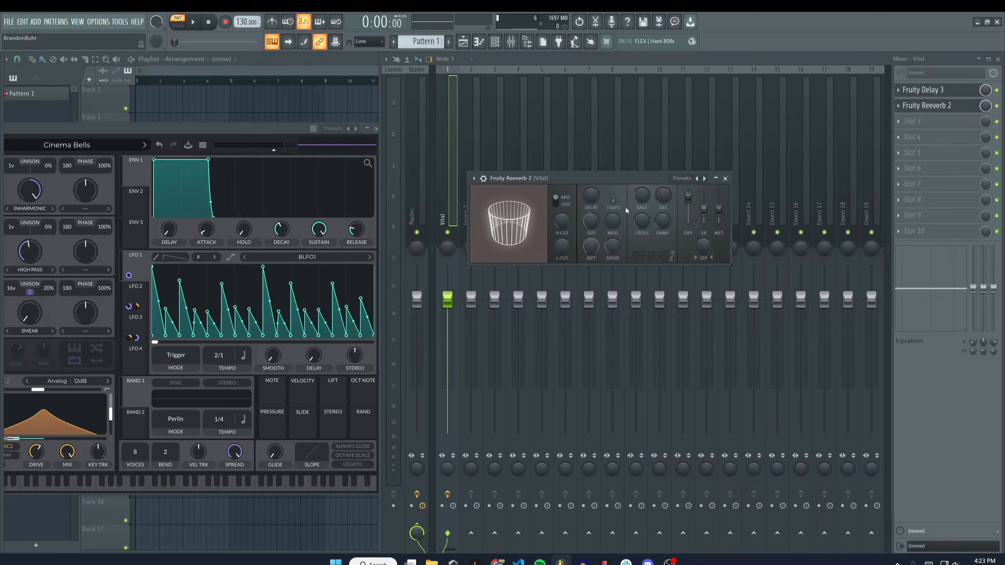
Compare test notes with both effects active and with Fruity Delay 3 bypassed
{"action": "left_click", "coordinate": [183, 485]}
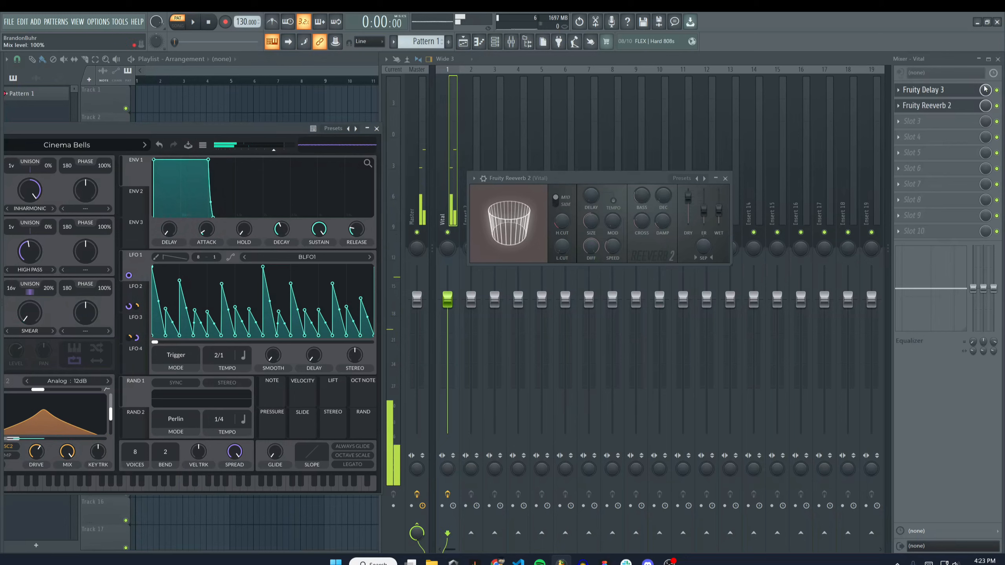
{"action": "left_click", "coordinate": [998, 90]}
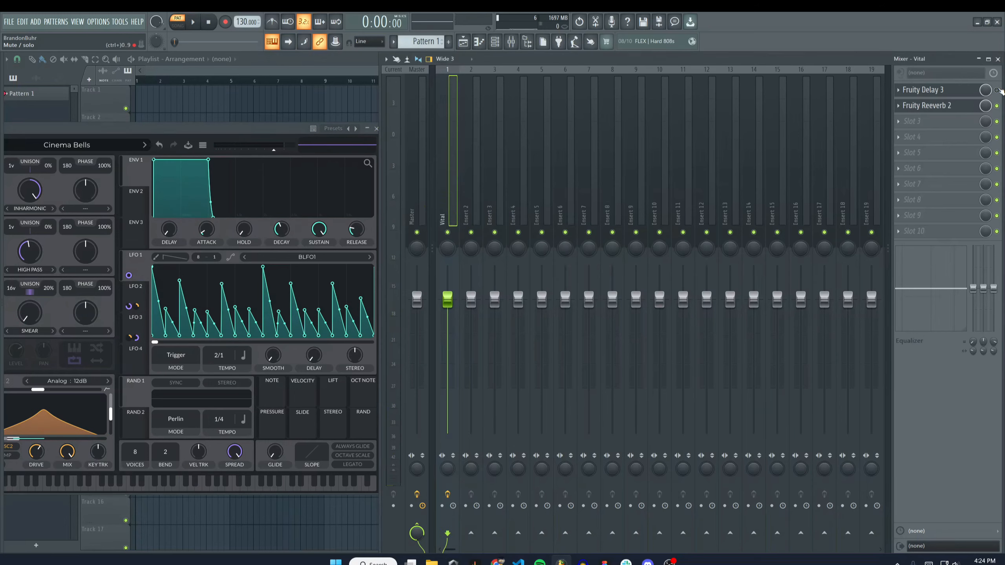
{"action": "left_click", "coordinate": [212, 487]}
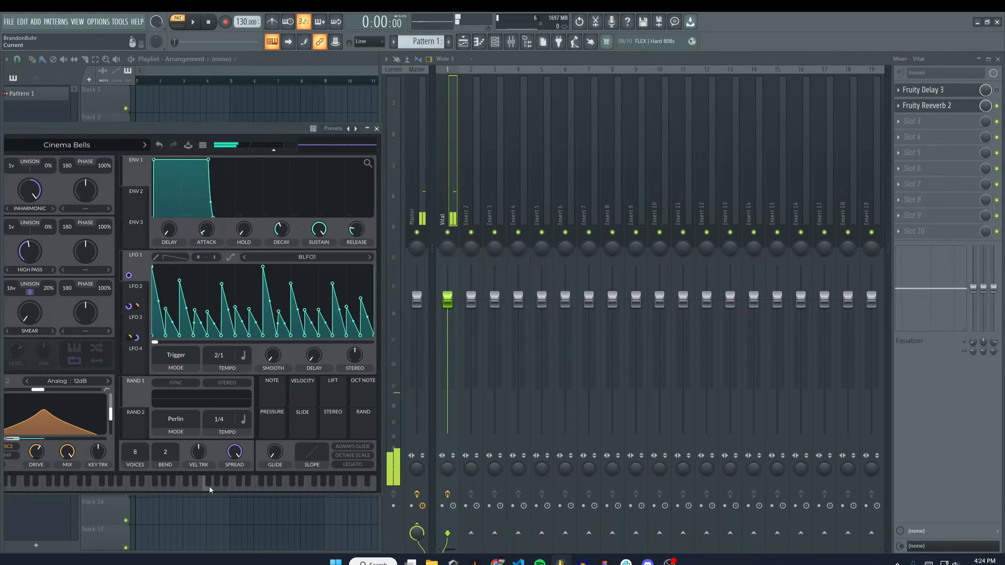
Audition Fruity Reeverb 2 with its wet level raised to 125%, and bypass the effect
{"action": "left_click", "coordinate": [926, 106]}
{"action": "left_click_drag", "start_coordinate": [718, 210], "coordinate": [719, 191]}
{"action": "left_click", "coordinate": [198, 487]}
{"action": "left_click", "coordinate": [182, 487]}
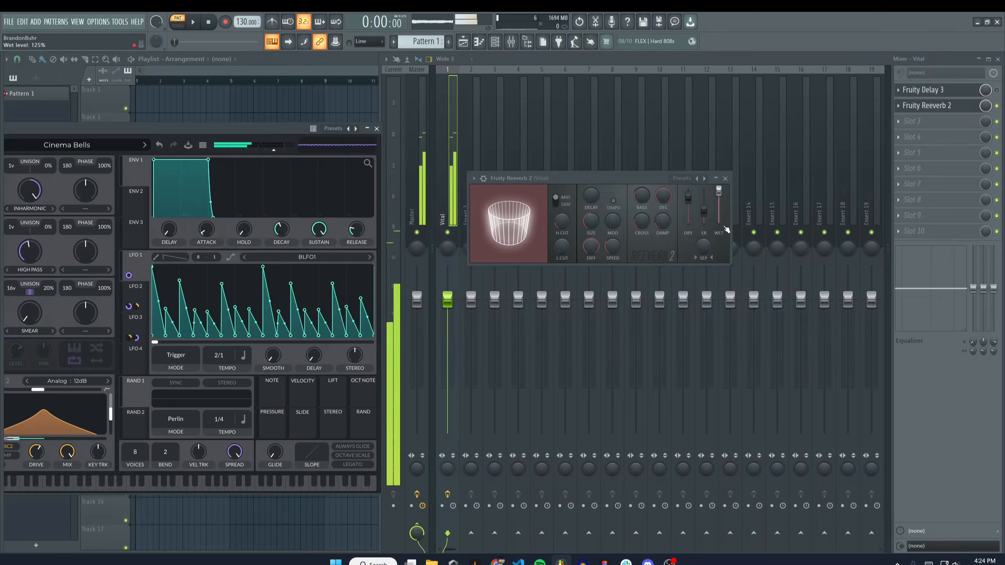
{"action": "left_click", "coordinate": [997, 106]}
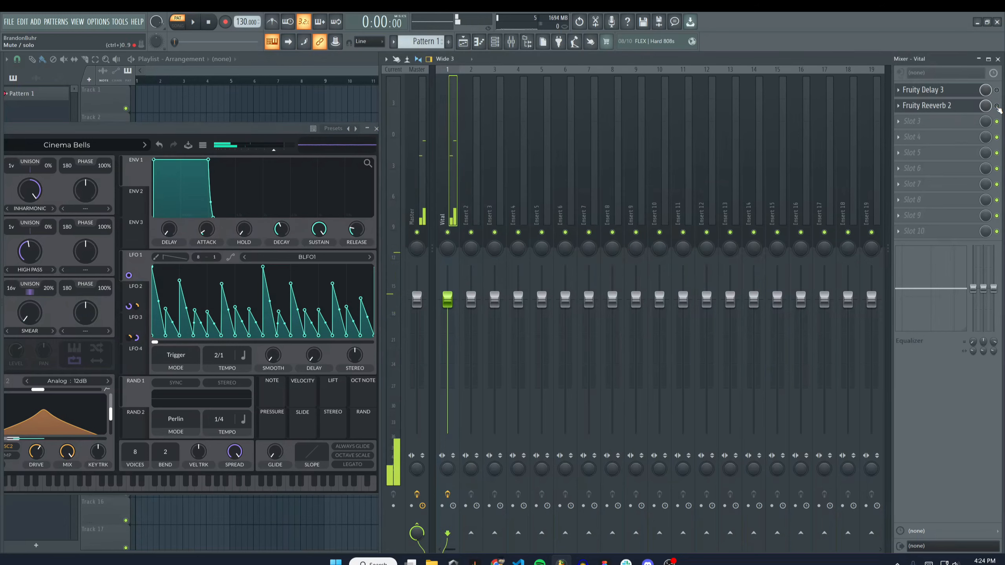
Move the Vital window down out of the way and open the piano roll above it
{"action": "left_click_drag", "start_coordinate": [259, 137], "coordinate": [487, 350]}
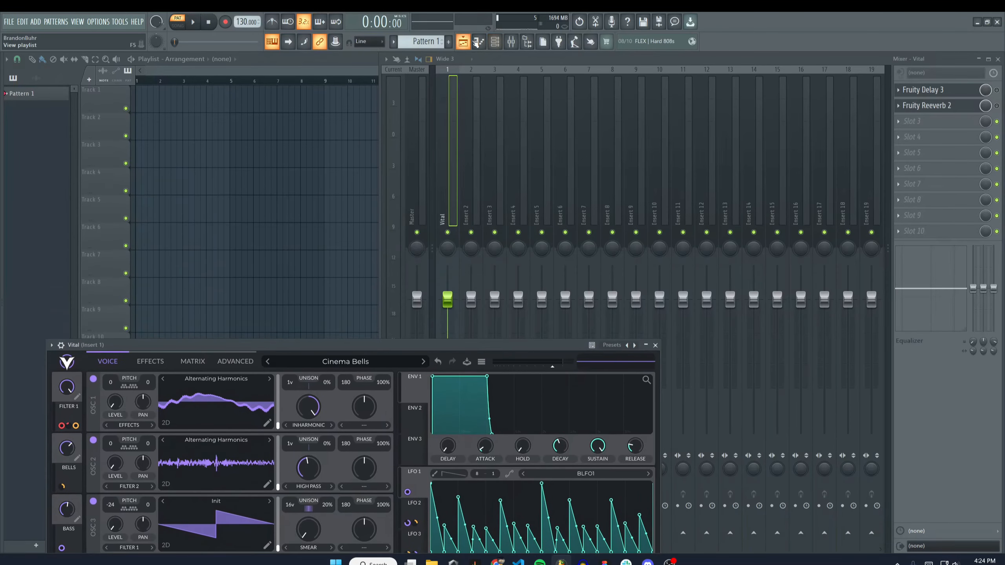
{"action": "left_click", "coordinate": [479, 42]}
{"action": "left_click_drag", "start_coordinate": [590, 414], "coordinate": [529, 115]}
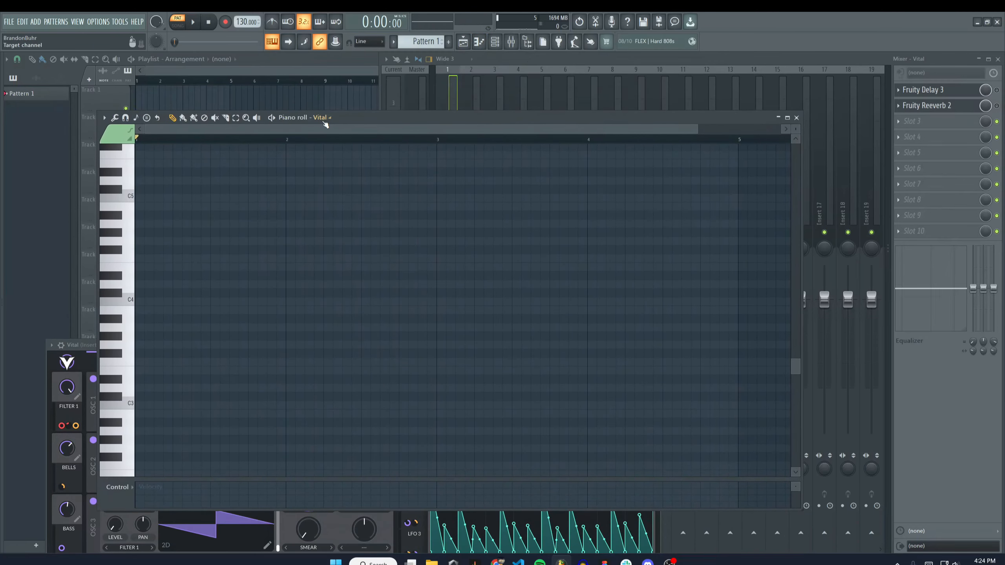
Choose Vital as the piano roll's target channel and audition B4 and a lower key
{"action": "left_click", "coordinate": [324, 119]}
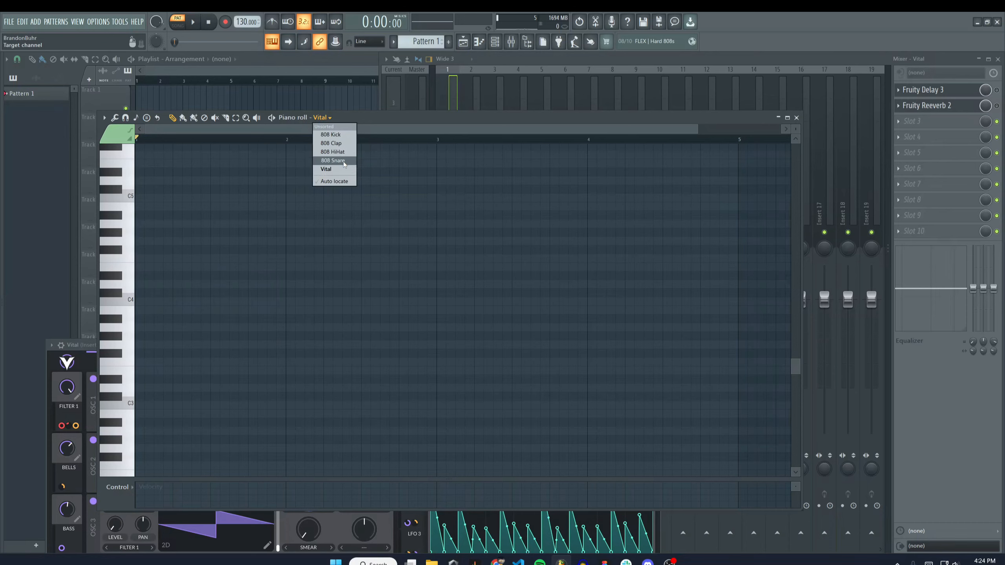
{"action": "left_click", "coordinate": [335, 170]}
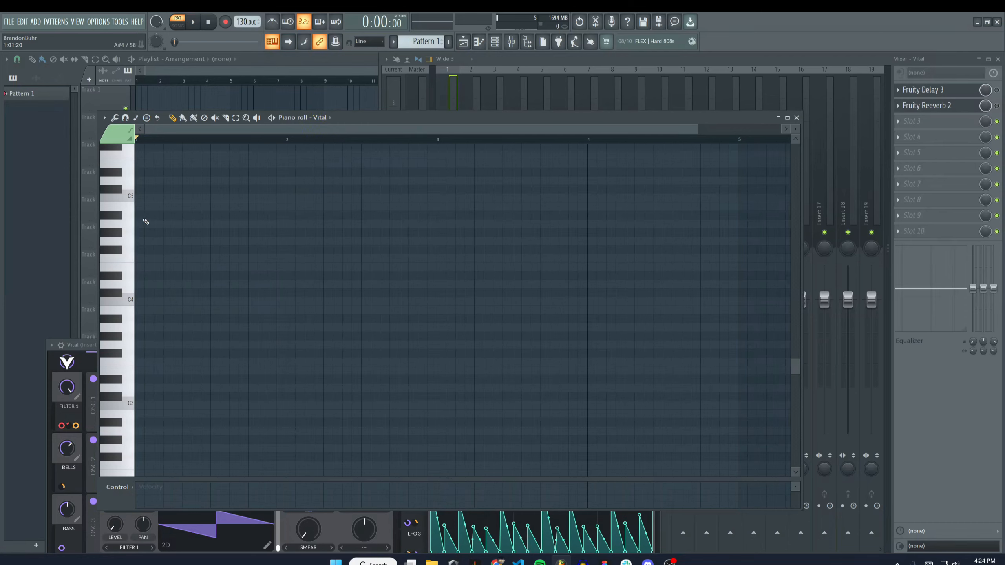
{"action": "left_click", "coordinate": [127, 209]}
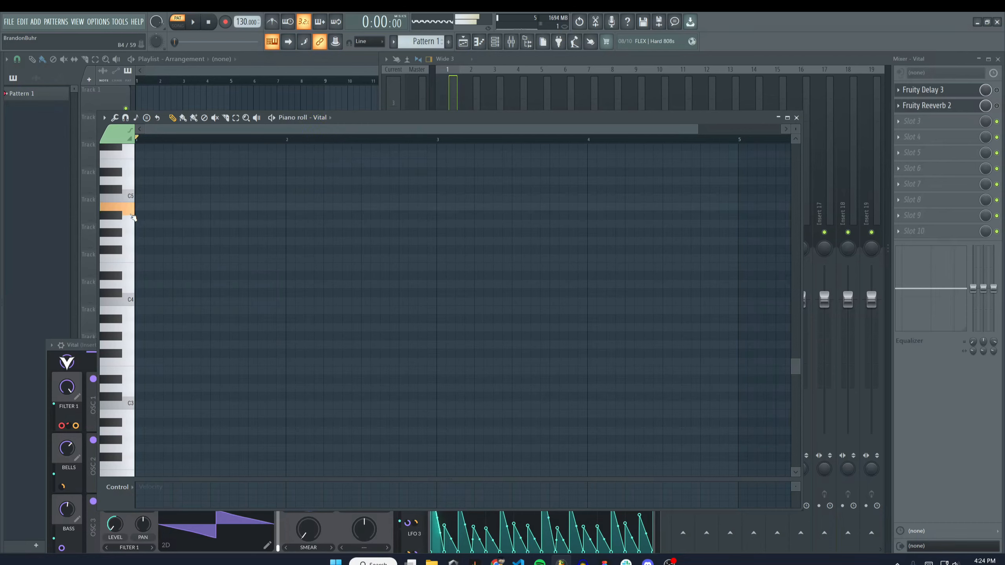
{"action": "left_click", "coordinate": [125, 290]}
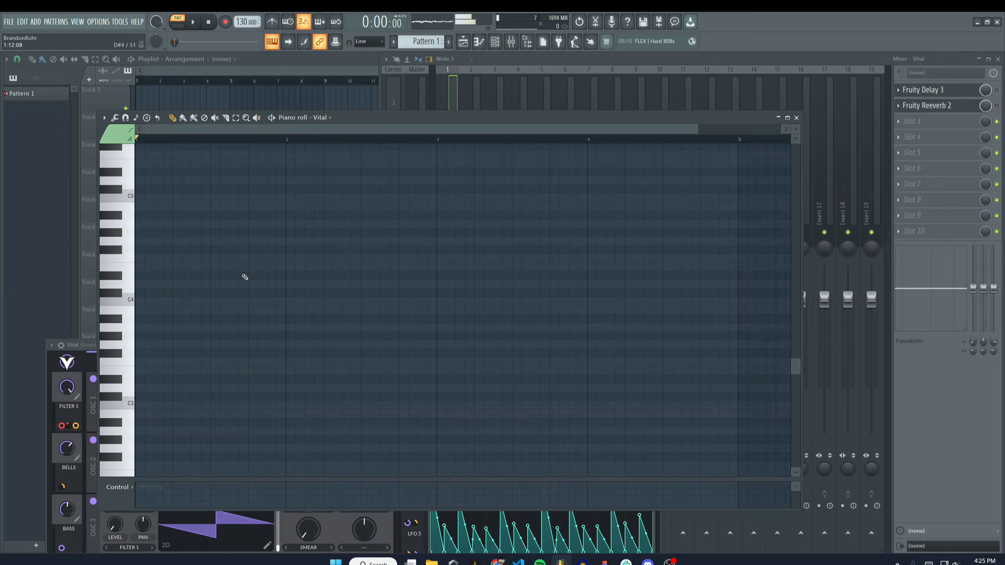
Draw three consecutive half-bar notes from bar 1 in the piano roll: C5, G4 and A#4
{"action": "left_click", "coordinate": [130, 242]}
{"action": "left_click", "coordinate": [138, 198]}
{"action": "left_click_drag", "start_coordinate": [153, 197], "coordinate": [209, 199]}
{"action": "left_click", "coordinate": [217, 253]}
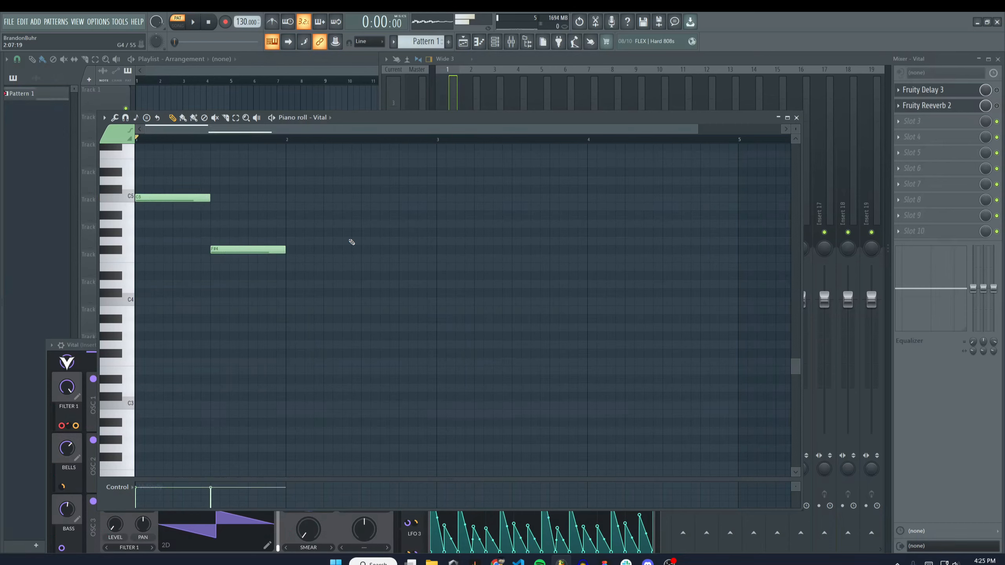
{"action": "left_click_drag", "start_coordinate": [244, 249], "coordinate": [243, 241]}
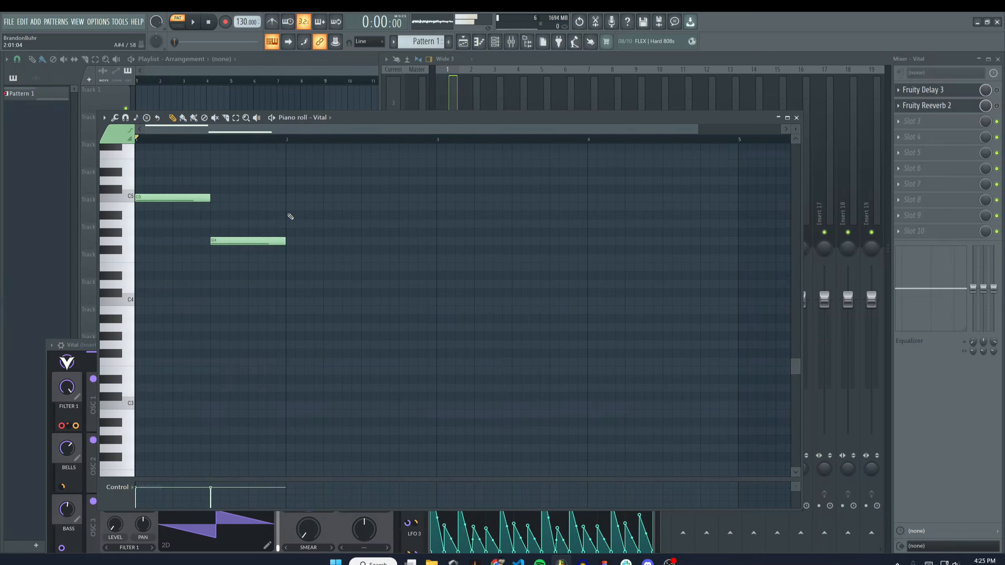
{"action": "left_click", "coordinate": [288, 215]}
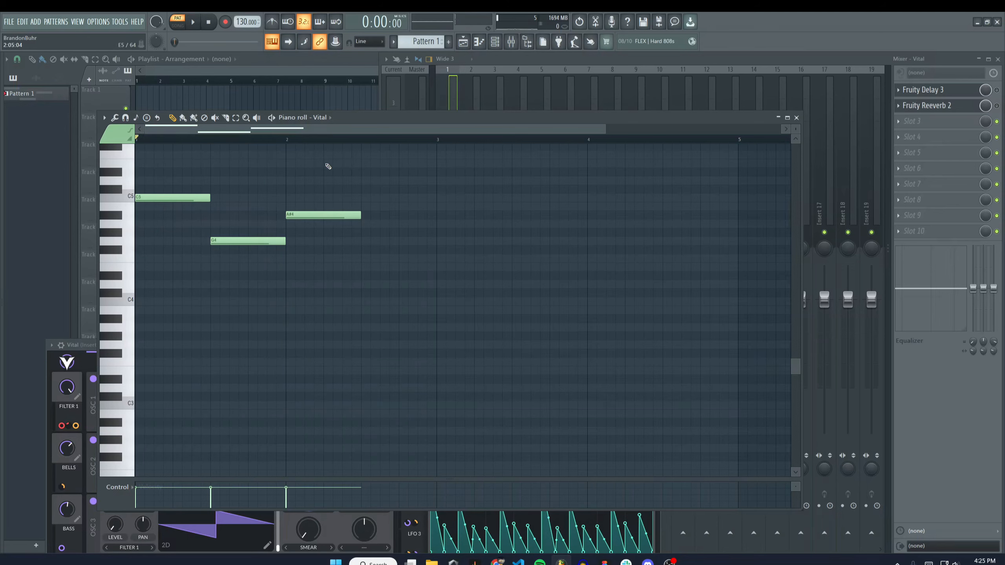
Play the pattern briefly, and add a half-bar C#5 note after the A#4
{"action": "key", "text": "space"}
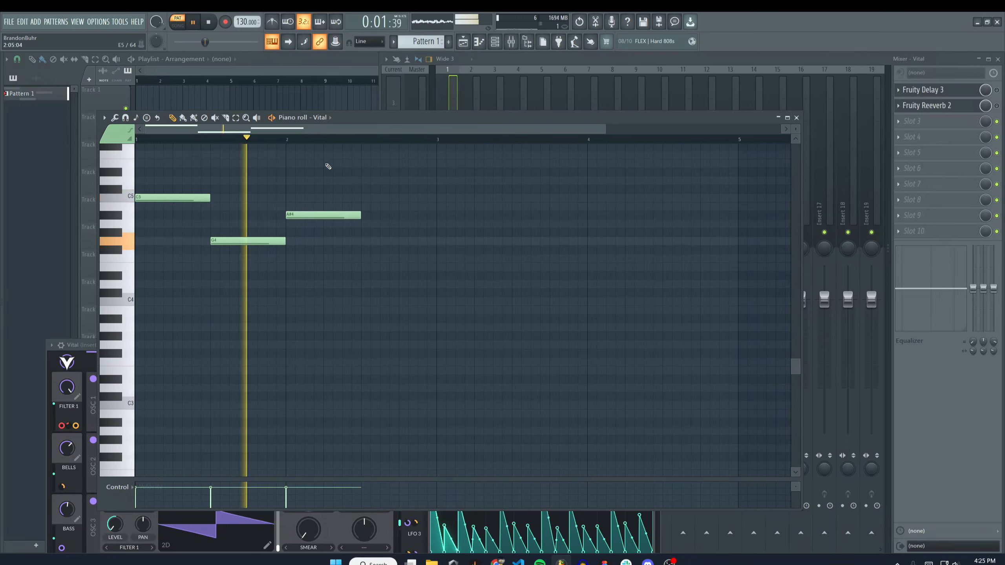
{"action": "key", "text": "space"}
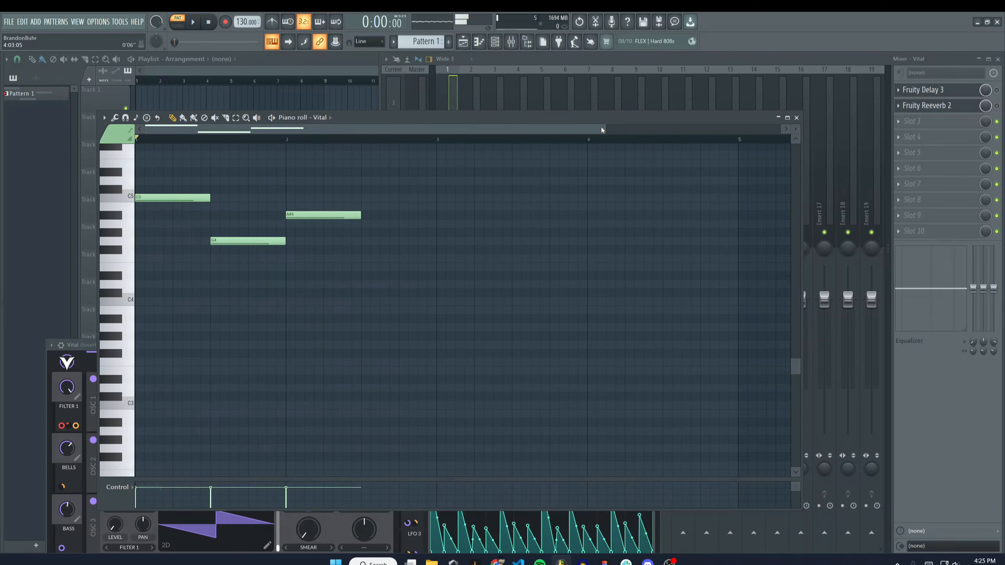
{"action": "left_click_drag", "start_coordinate": [607, 127], "coordinate": [768, 128]}
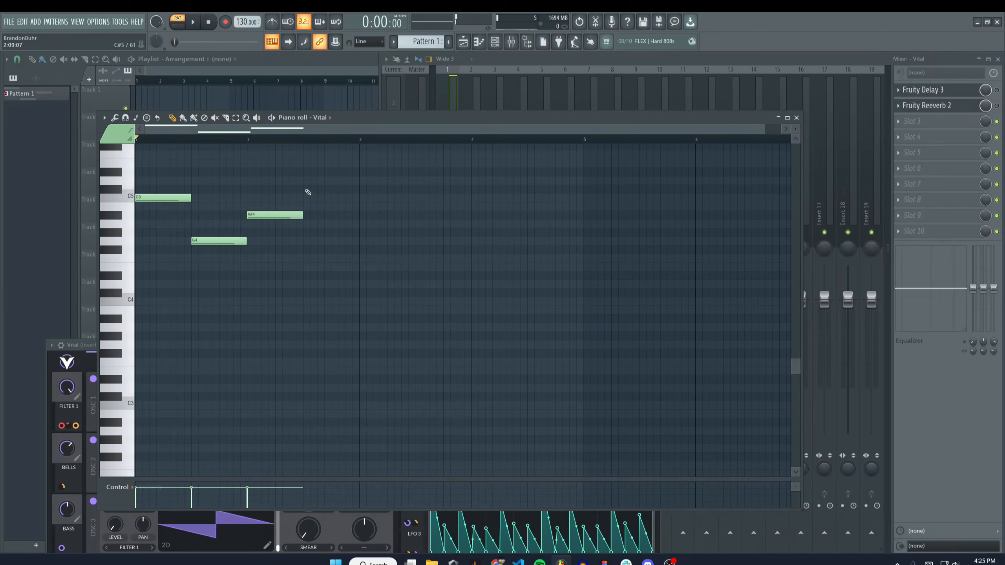
{"action": "left_click", "coordinate": [308, 189]}
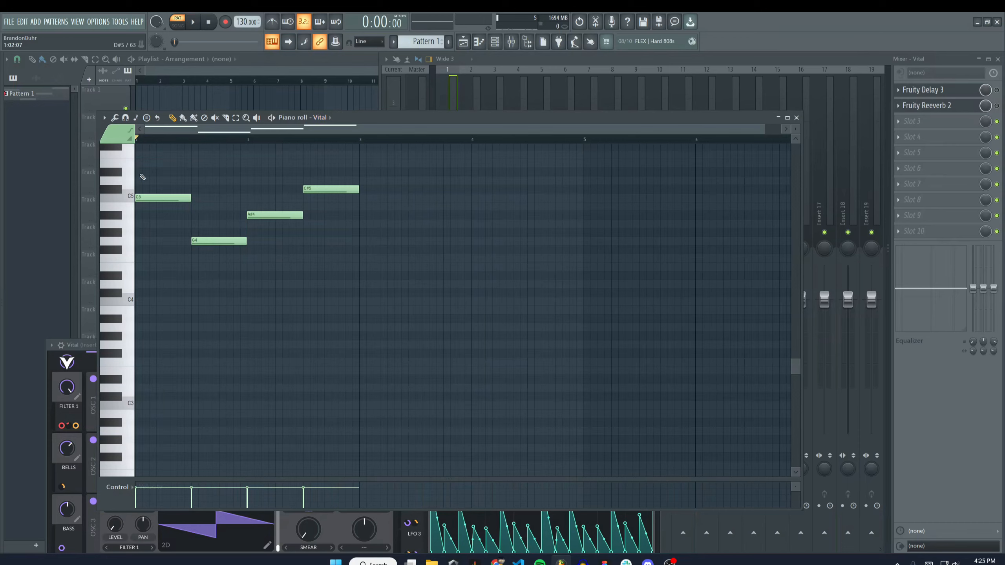
Place a Pattern 1 clip at bar 1 of playlist Track 1 and check its notes in the piano roll
{"action": "left_click", "coordinate": [422, 43]}
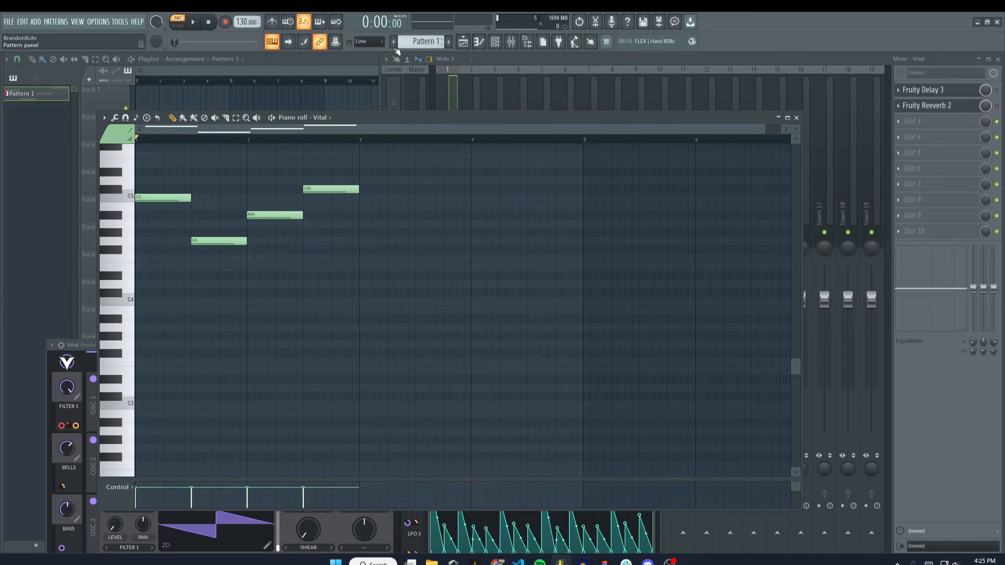
{"action": "left_click", "coordinate": [287, 72]}
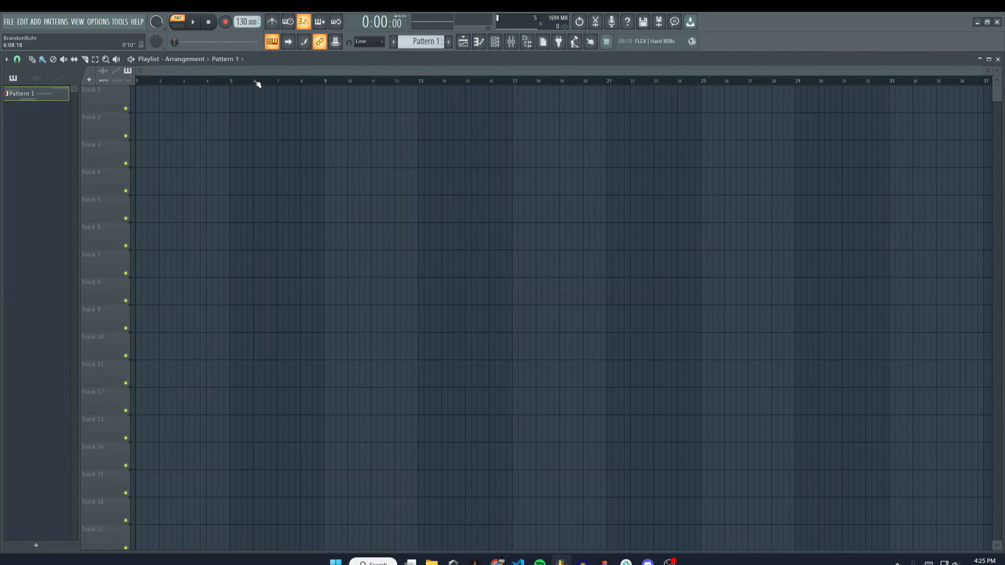
{"action": "left_click", "coordinate": [142, 98]}
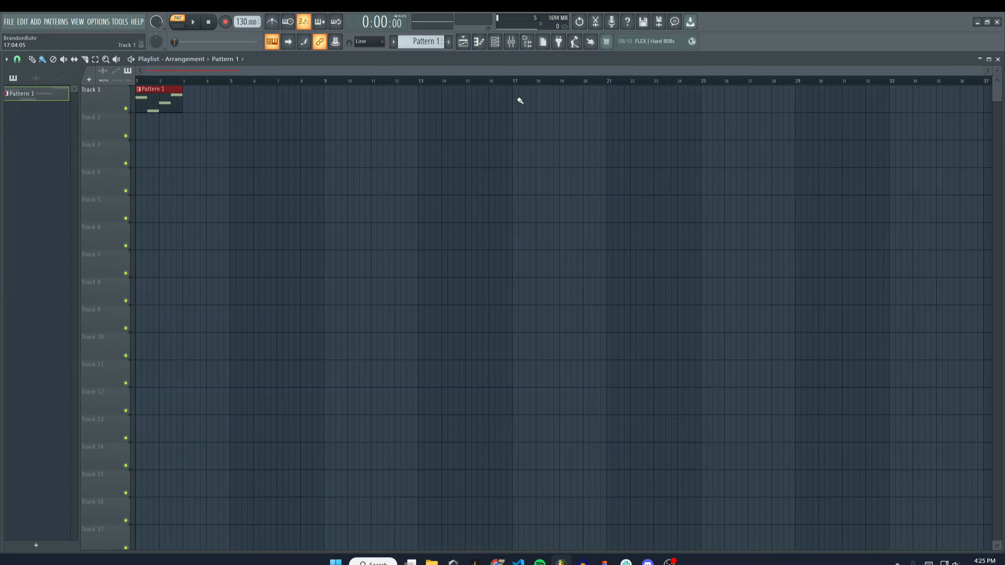
{"action": "left_click", "coordinate": [479, 42]}
{"action": "scroll", "coordinate": [233, 341], "scroll_direction": "up", "scroll_amount": 3}
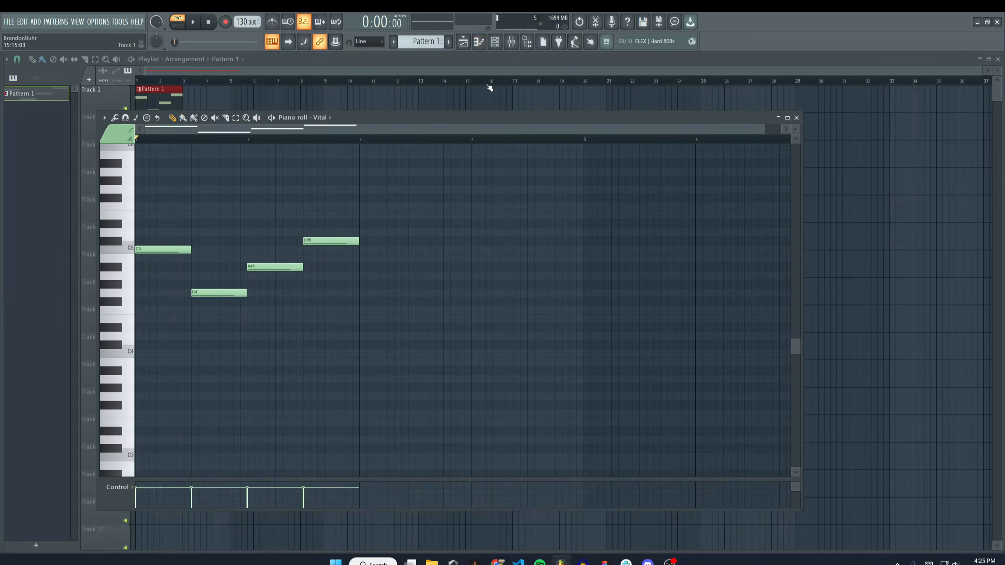
{"action": "left_click", "coordinate": [464, 42]}
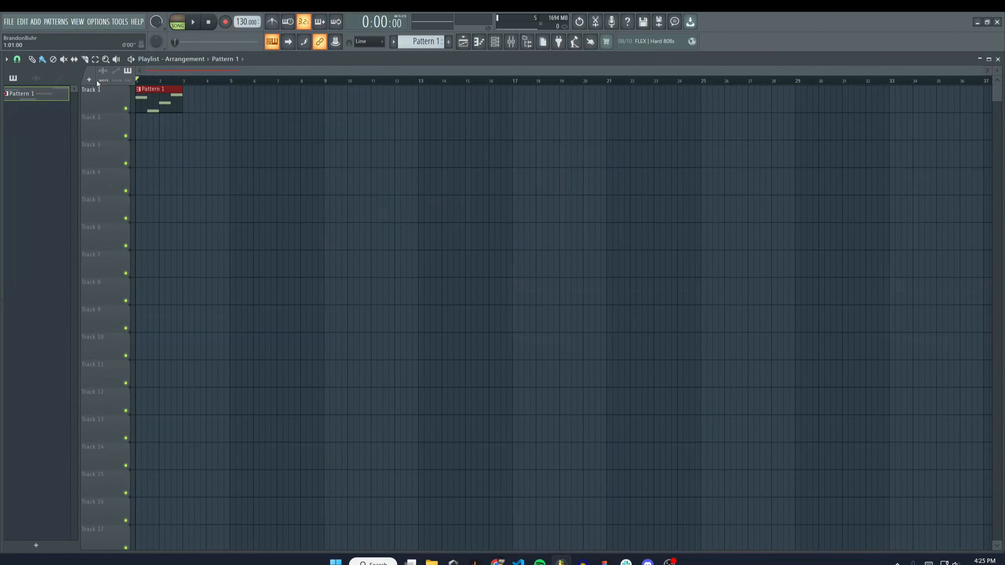
Switch playback to song mode, play the arrangement briefly from bar 1, and return the playhead to the start
{"action": "left_click", "coordinate": [178, 25]}
{"action": "left_click", "coordinate": [212, 82]}
{"action": "left_click_drag", "start_coordinate": [218, 88], "coordinate": [67, 83]}
{"action": "left_click", "coordinate": [195, 24]}
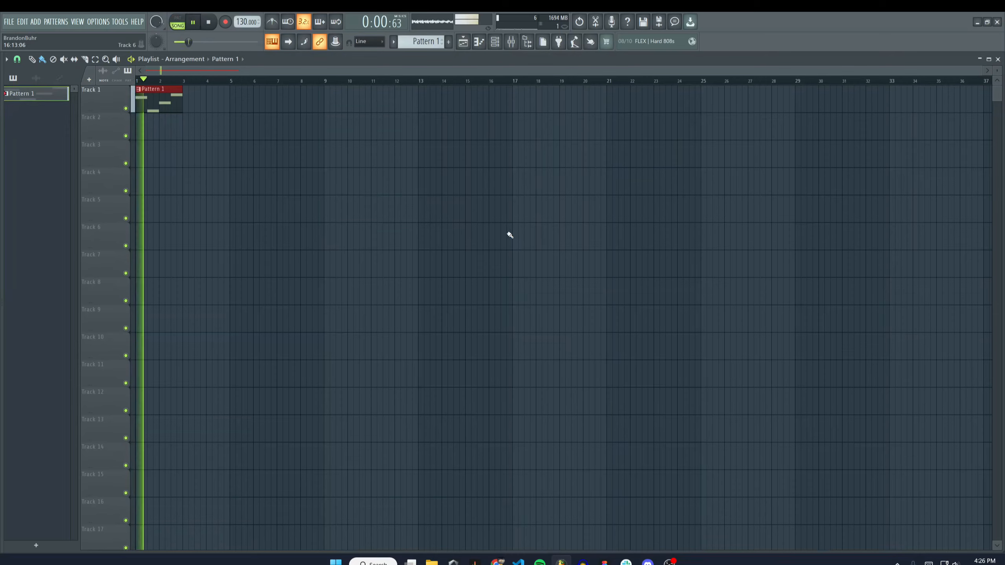
{"action": "left_click", "coordinate": [194, 22]}
{"action": "left_click_drag", "start_coordinate": [165, 83], "coordinate": [77, 74]}
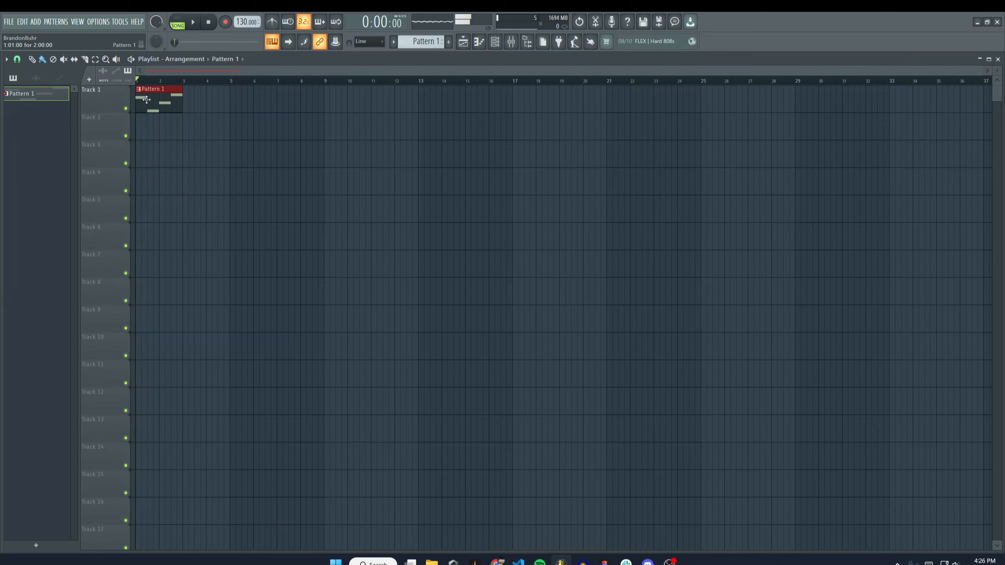
Repeat the Pattern 1 clip along Track 1 up to bar 17 and extend the last clip to bar 19
{"action": "left_click_drag", "start_coordinate": [188, 106], "coordinate": [479, 102]}
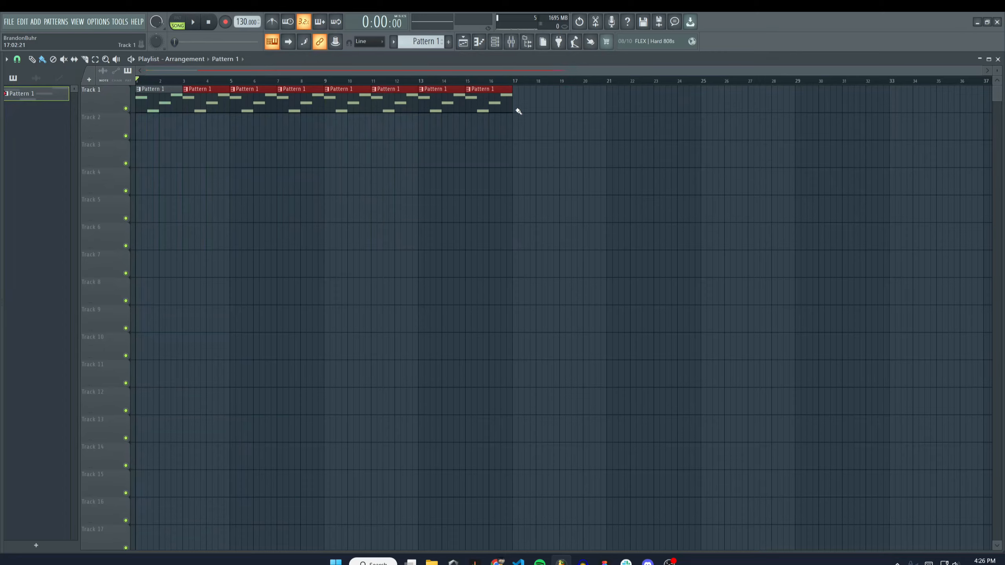
{"action": "left_click_drag", "start_coordinate": [512, 109], "coordinate": [560, 109]}
Add a half-bar D5 note at bar 3 of Pattern 1 in the piano roll and return to the playlist
{"action": "double_click", "coordinate": [539, 103]}
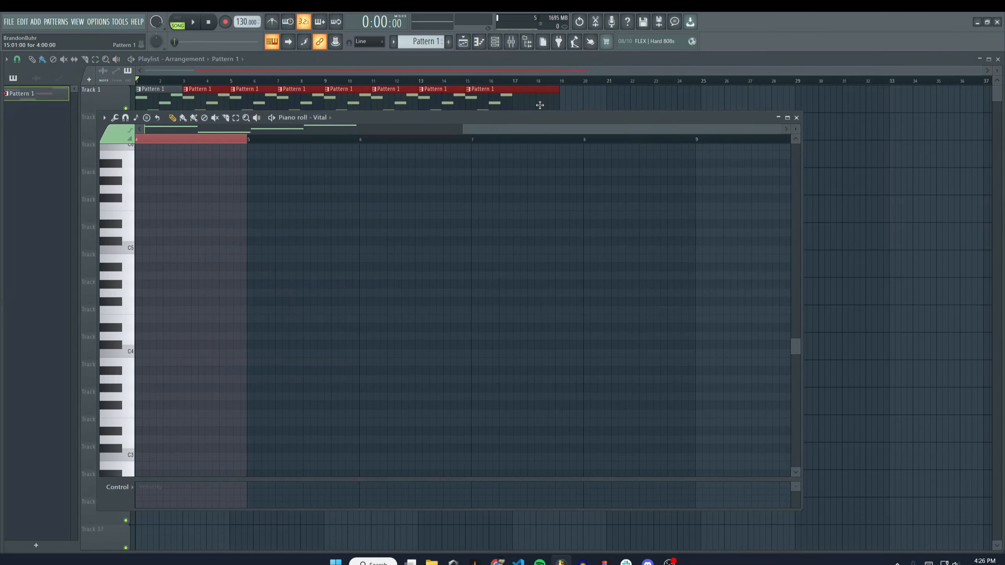
{"action": "left_click", "coordinate": [207, 232]}
{"action": "left_click_drag", "start_coordinate": [523, 129], "coordinate": [311, 131]}
{"action": "left_click_drag", "start_coordinate": [562, 233], "coordinate": [383, 236]}
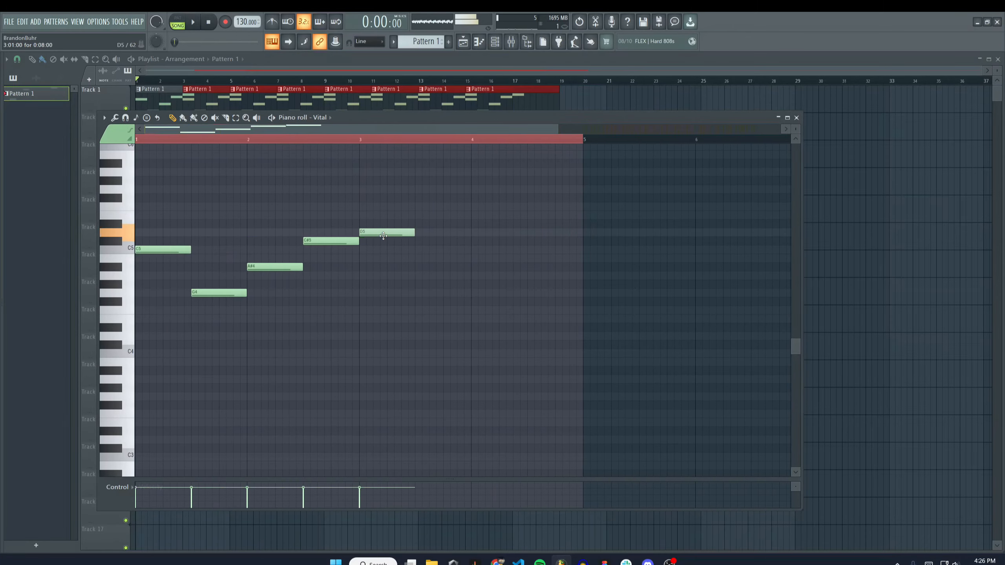
{"action": "left_click", "coordinate": [517, 87]}
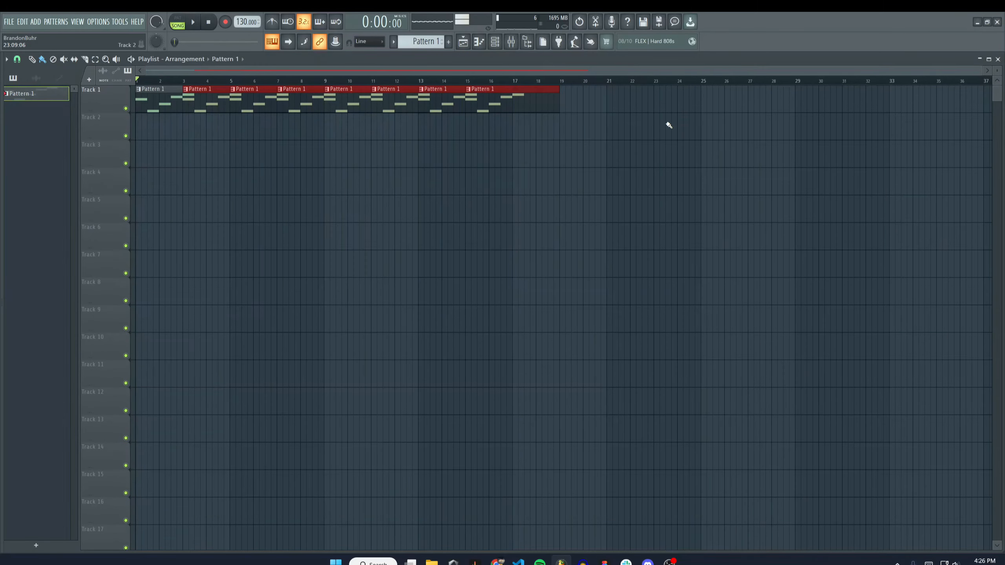
Delete all the repeated Pattern 1 clips on Track 1, keeping only the first one
{"action": "right_click", "coordinate": [513, 107]}
{"action": "right_click", "coordinate": [436, 104]}
{"action": "right_click", "coordinate": [388, 104]}
{"action": "right_click", "coordinate": [340, 104]}
{"action": "right_click", "coordinate": [293, 104]}
{"action": "right_click", "coordinate": [245, 104]}
{"action": "right_click", "coordinate": [198, 104]}
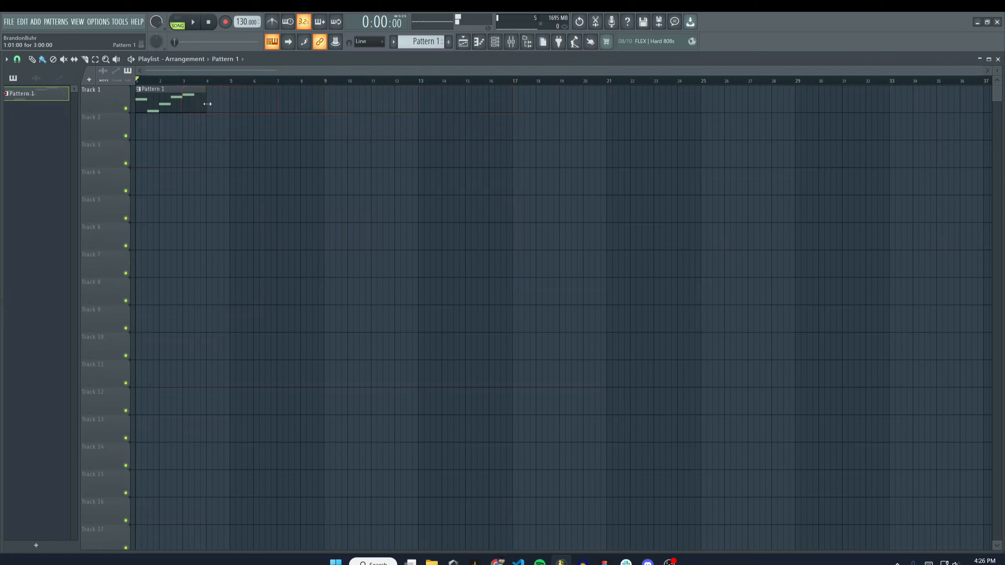
Add a second Pattern 1 clip at bar 4 of Track 1 and make it unique
{"action": "left_click", "coordinate": [213, 102]}
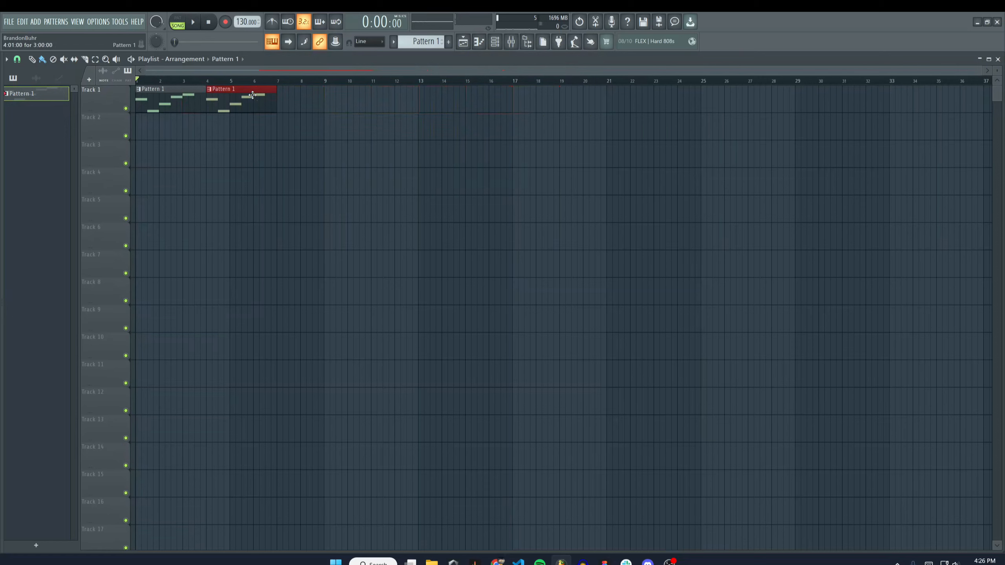
{"action": "left_click", "coordinate": [210, 91]}
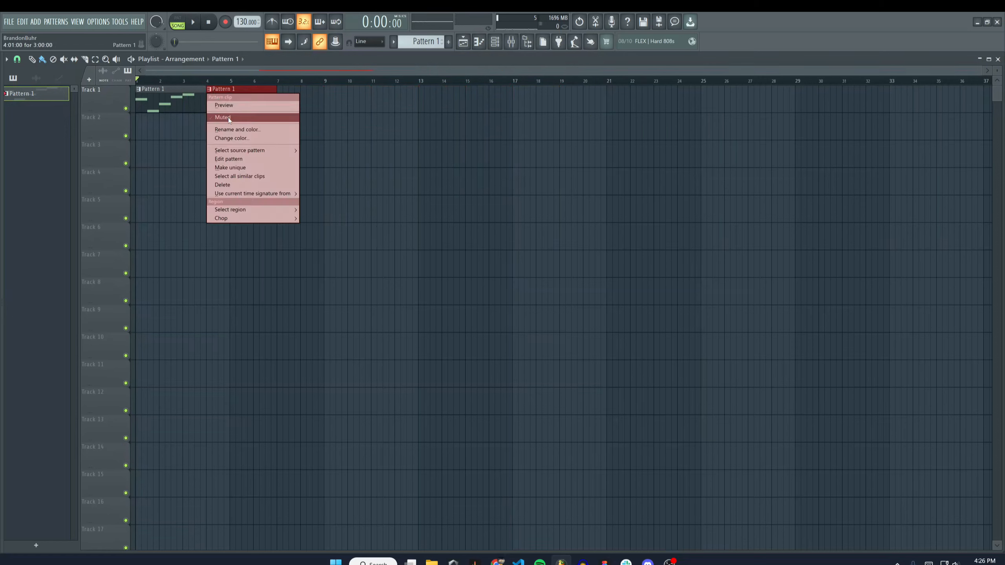
{"action": "left_click", "coordinate": [212, 89]}
{"action": "left_click", "coordinate": [213, 91]}
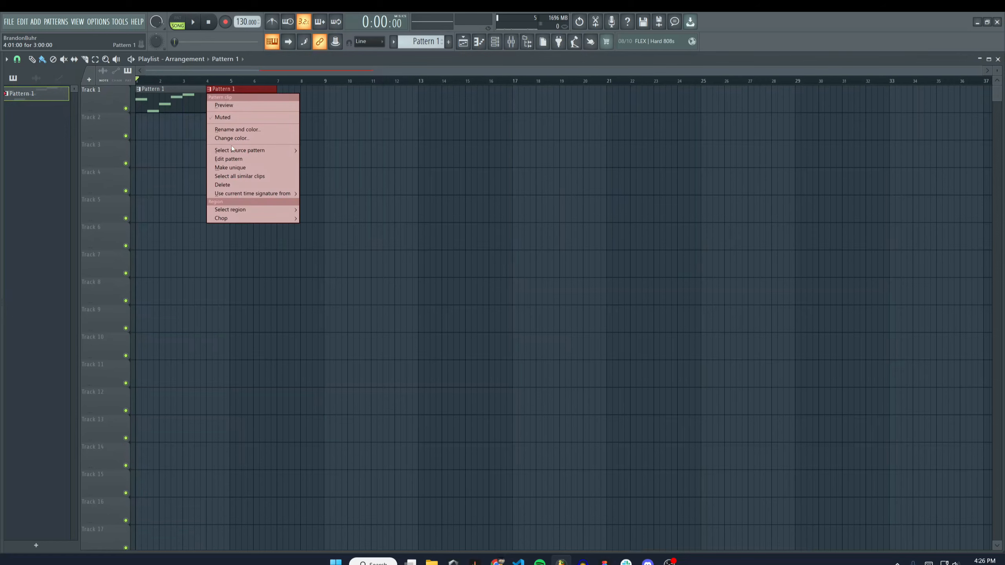
{"action": "left_click", "coordinate": [242, 168]}
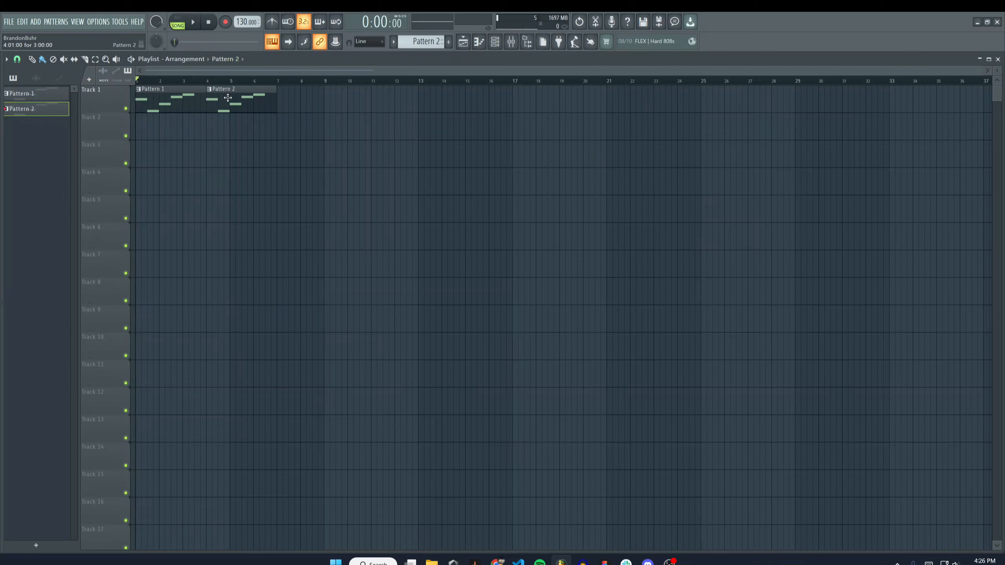
Open the Vital instrument from the channel rack and move its window up so the whole interface shows
{"action": "left_click", "coordinate": [496, 43]}
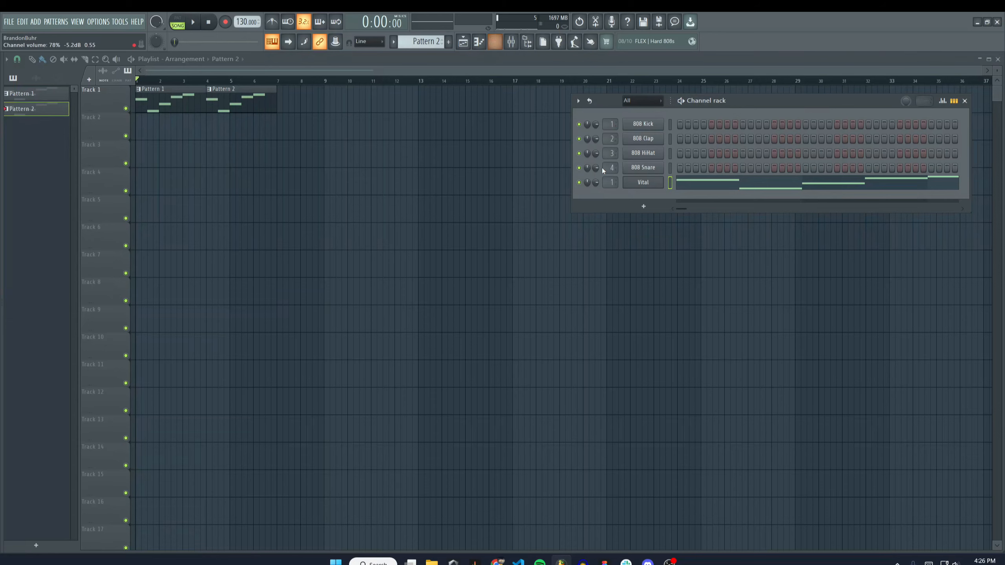
{"action": "left_click", "coordinate": [652, 183]}
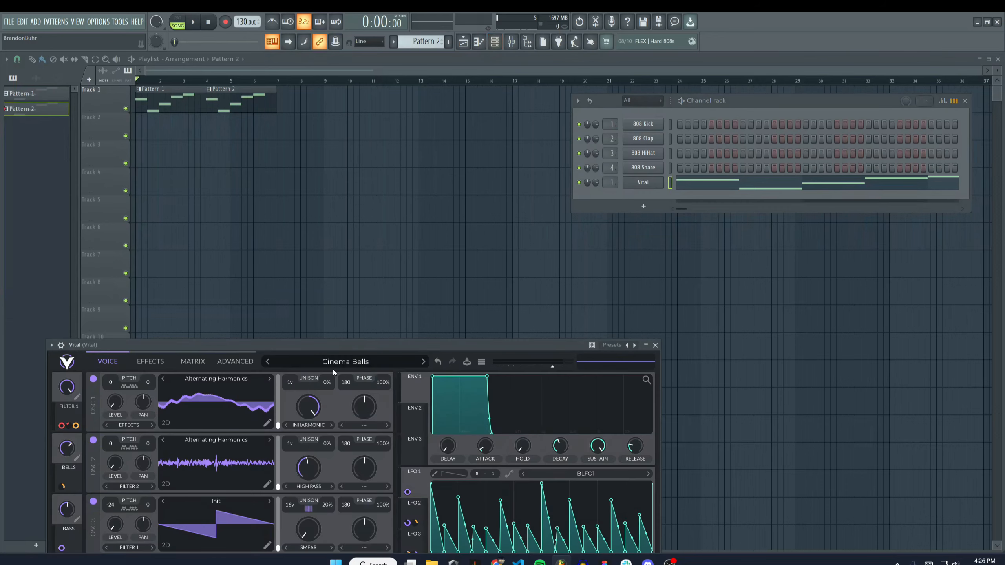
{"action": "left_click_drag", "start_coordinate": [355, 347], "coordinate": [396, 151]}
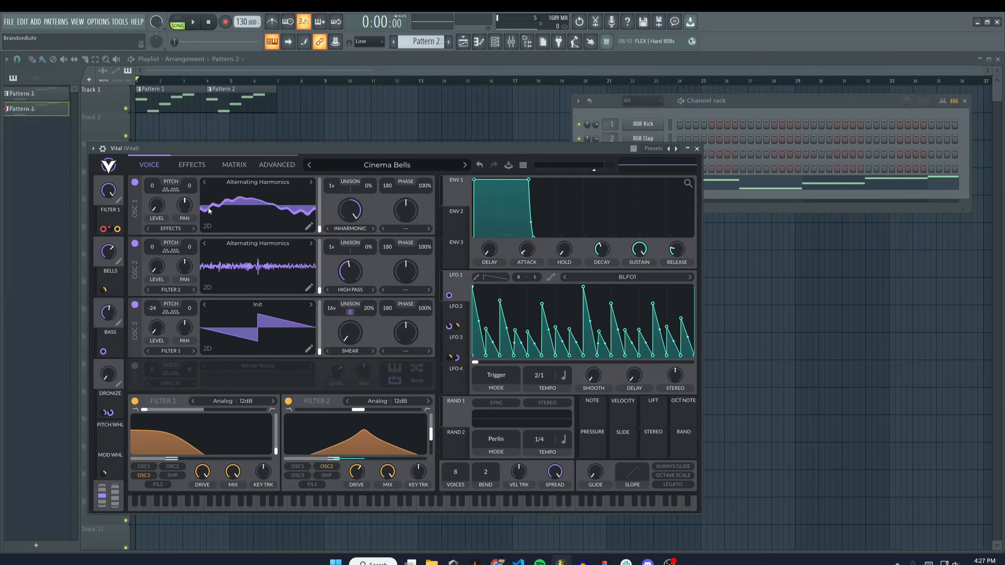
Step through the OSC 1 wavetables to Quad Saw, auditioning a test note on Pulse Width and on Quad Saw
{"action": "left_click", "coordinate": [310, 184]}
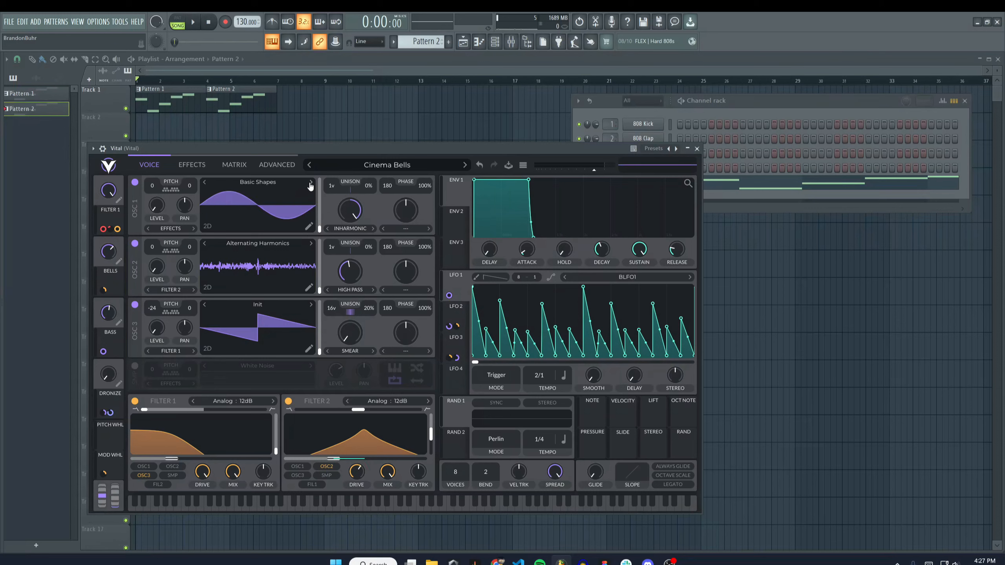
{"action": "left_click", "coordinate": [311, 183]}
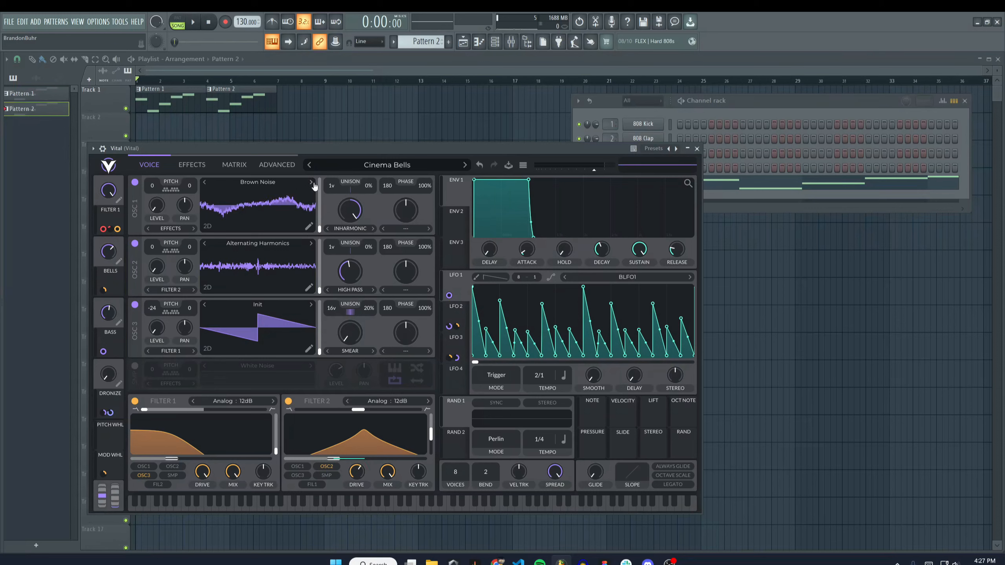
{"action": "left_click", "coordinate": [312, 183]}
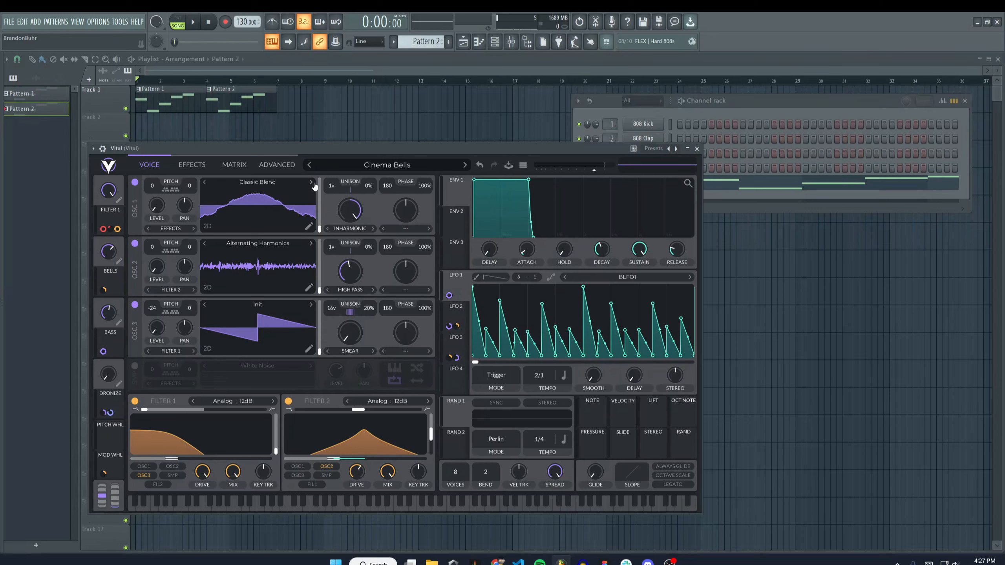
{"action": "left_click", "coordinate": [311, 183]}
{"action": "left_click", "coordinate": [311, 183]}
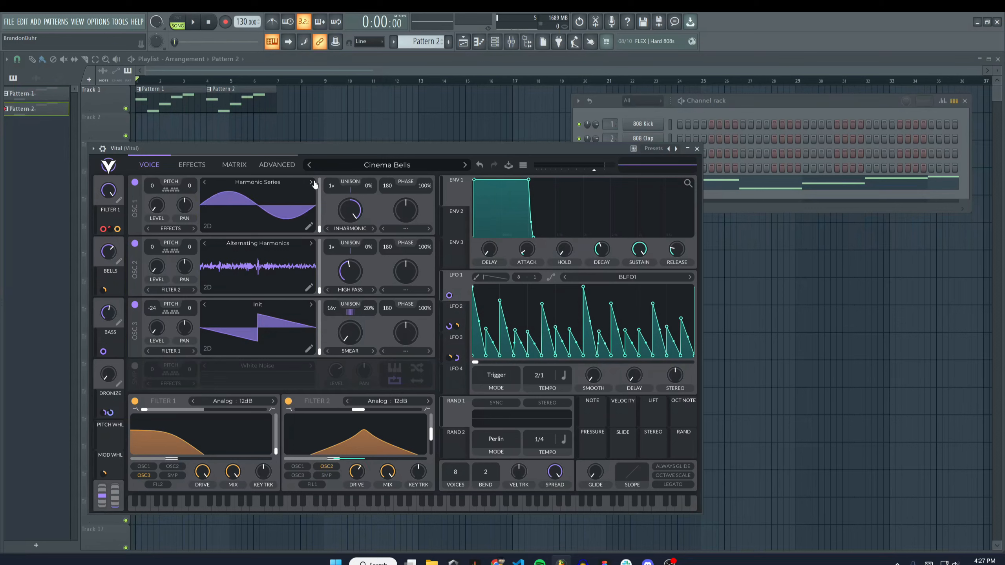
{"action": "left_click", "coordinate": [312, 183]}
{"action": "left_click", "coordinate": [312, 183]}
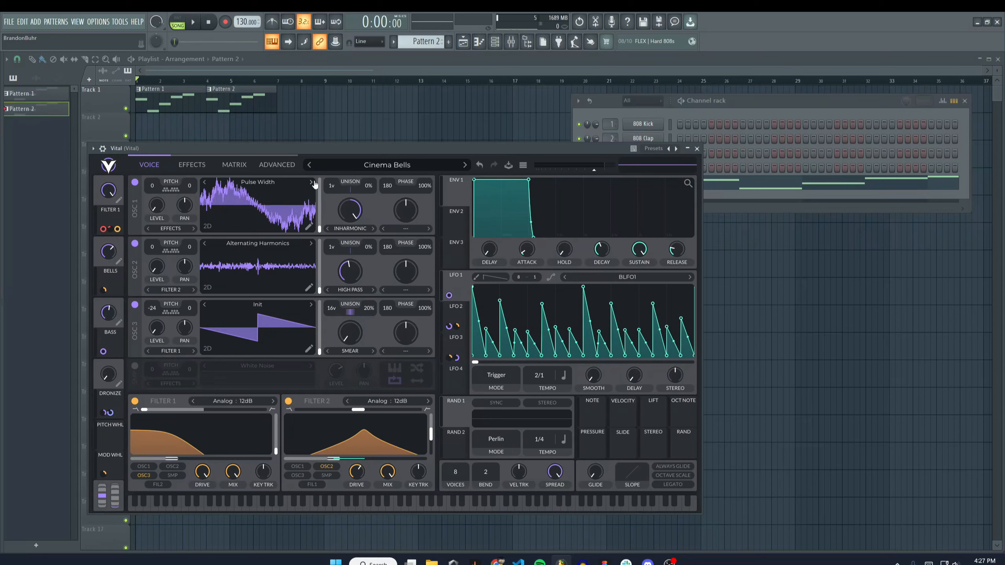
{"action": "left_click", "coordinate": [343, 506]}
{"action": "left_click", "coordinate": [311, 183]}
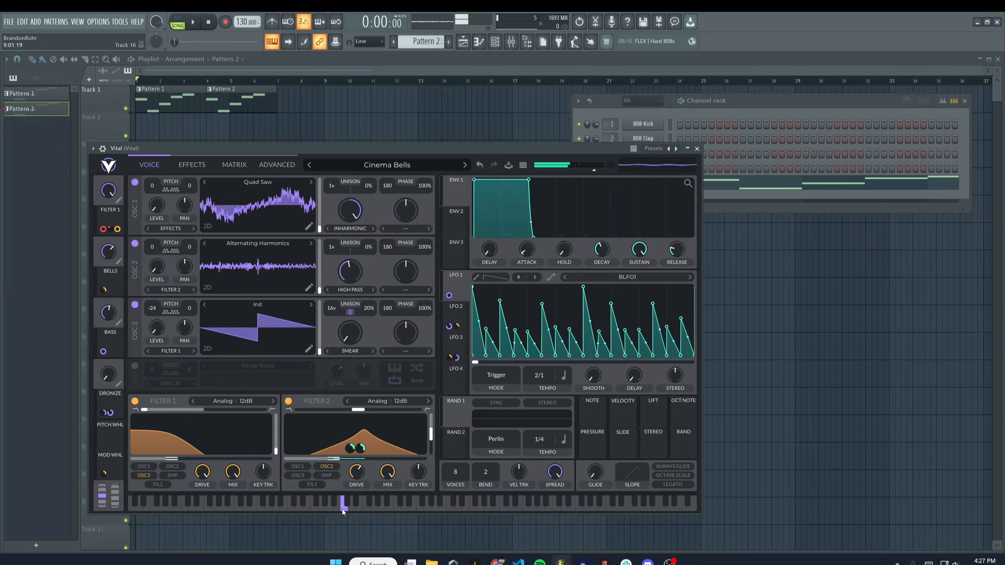
{"action": "left_click", "coordinate": [343, 510]}
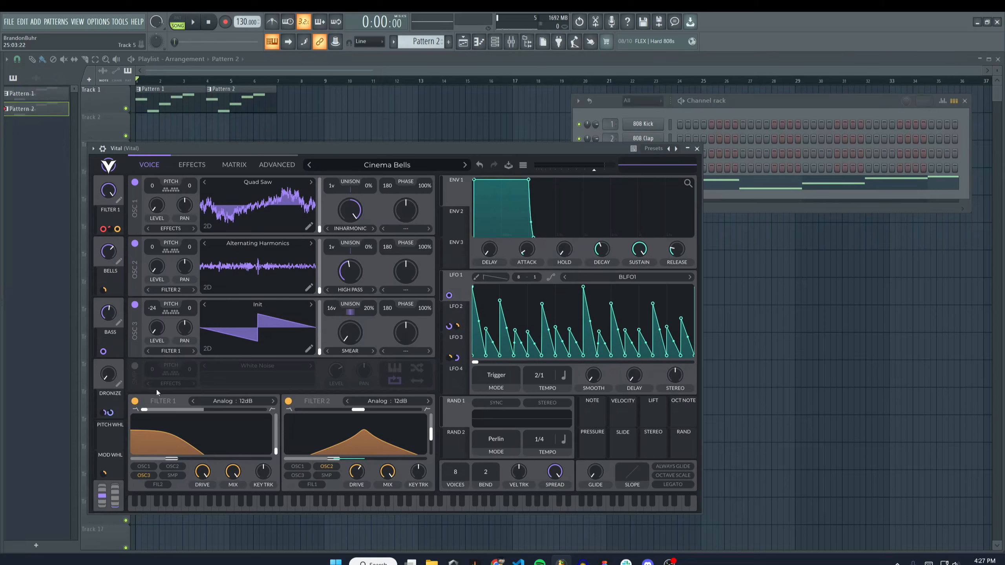
Enable Vital's SMP sample source and look through its sample browser, including the Add Folder dialog, keeping White Noise
{"action": "left_click", "coordinate": [135, 367]}
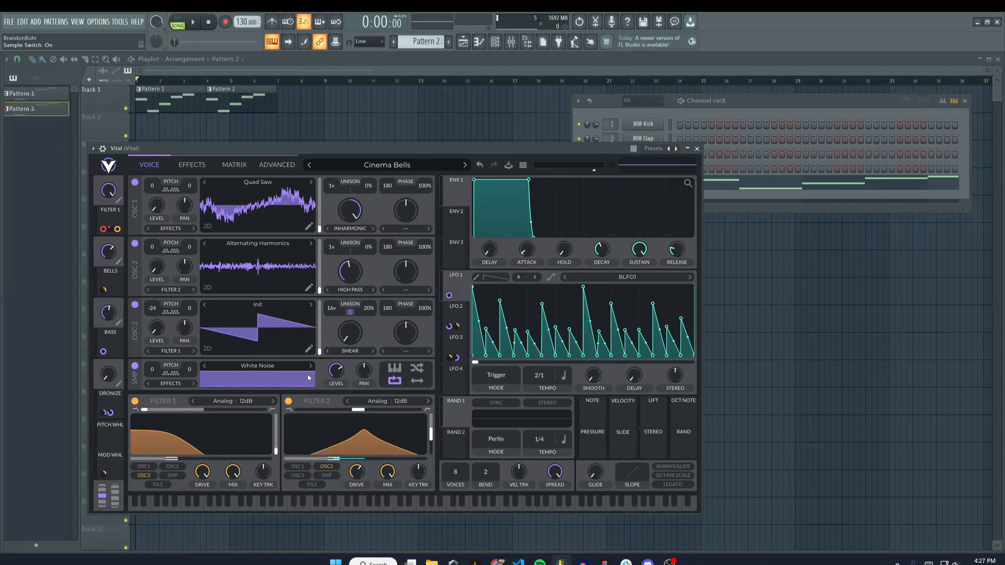
{"action": "left_click", "coordinate": [262, 367]}
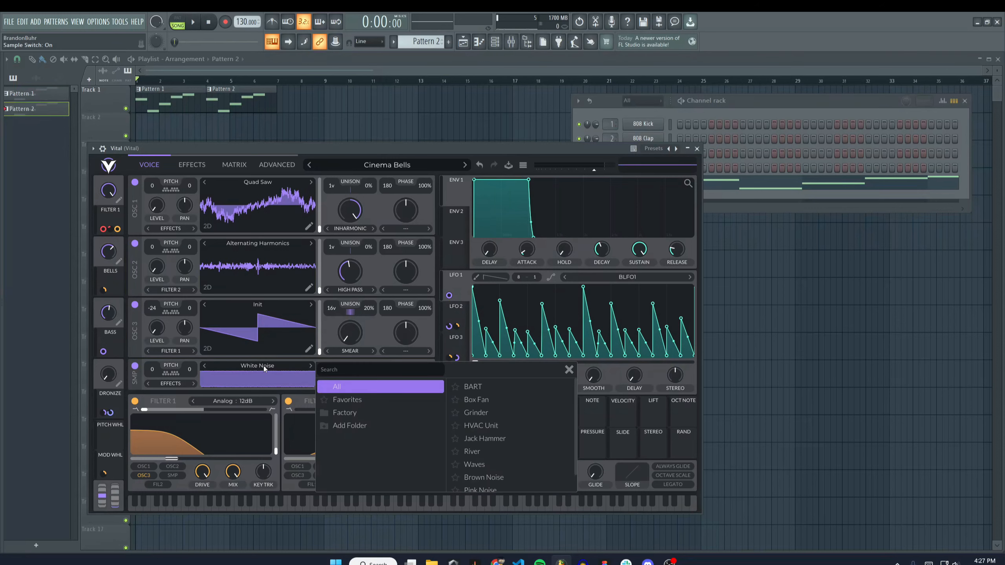
{"action": "left_click", "coordinate": [363, 426]}
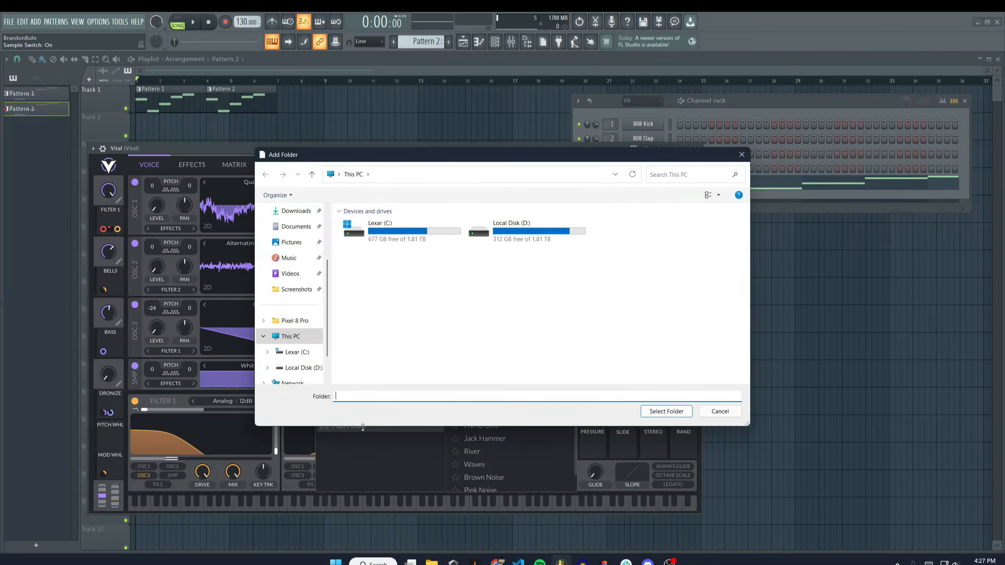
{"action": "left_click", "coordinate": [742, 155]}
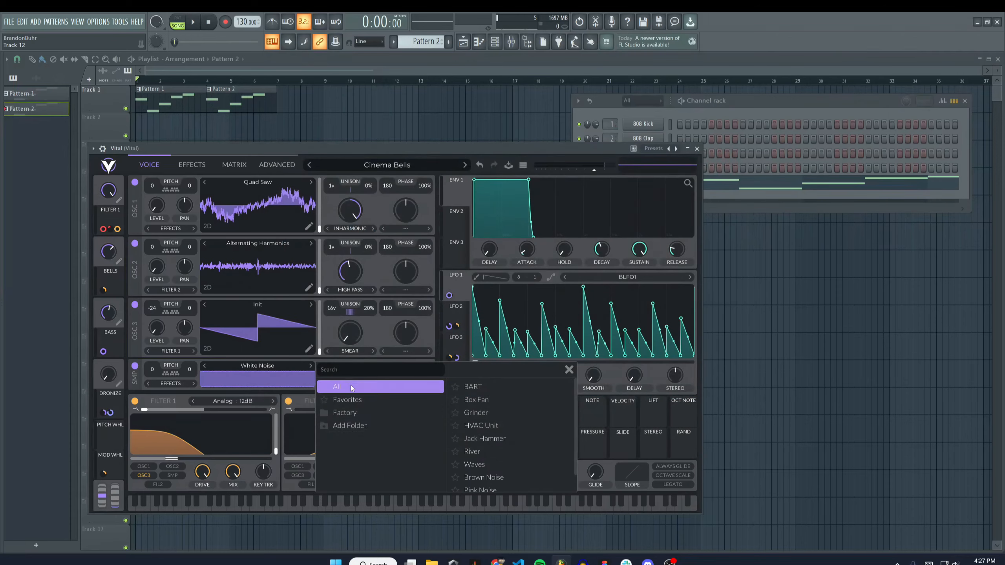
{"action": "left_click", "coordinate": [355, 426]}
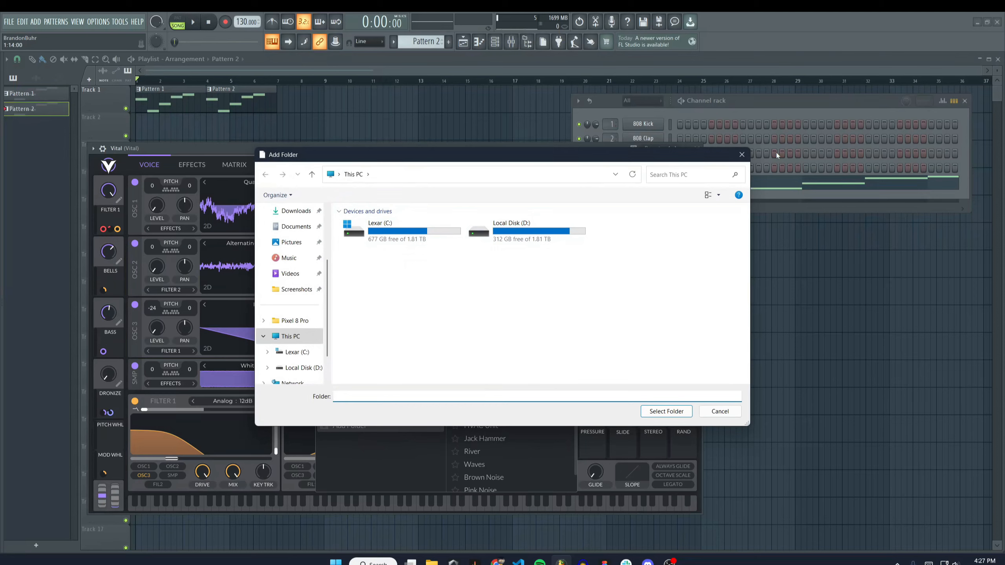
{"action": "left_click", "coordinate": [742, 154]}
{"action": "left_click", "coordinate": [135, 366]}
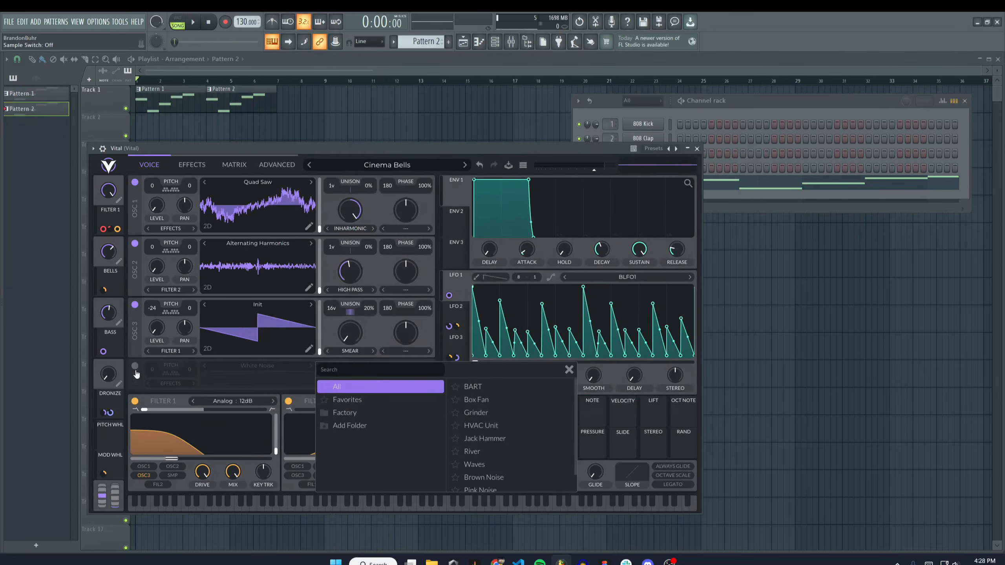
{"action": "left_click", "coordinate": [134, 367]}
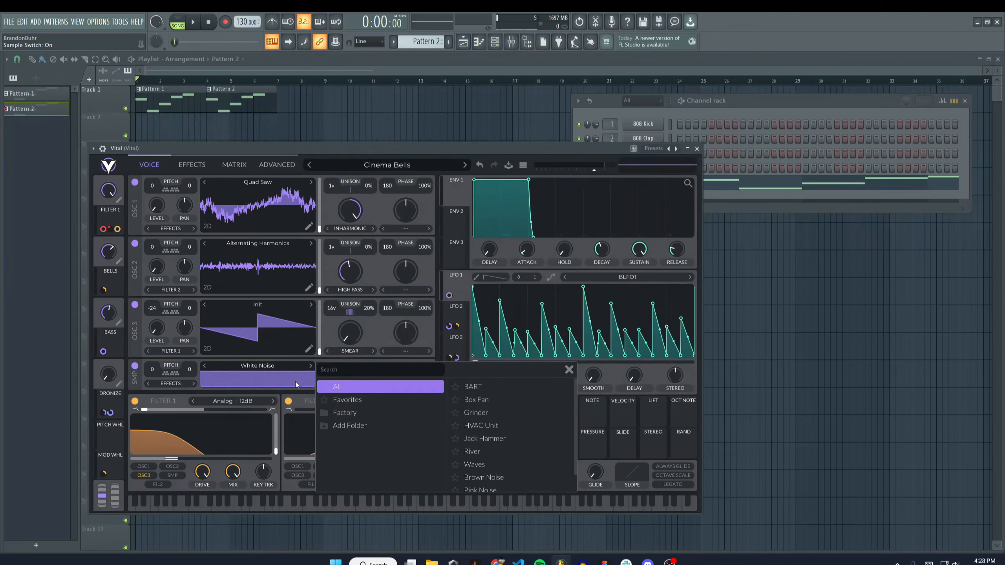
{"action": "left_click", "coordinate": [569, 369]}
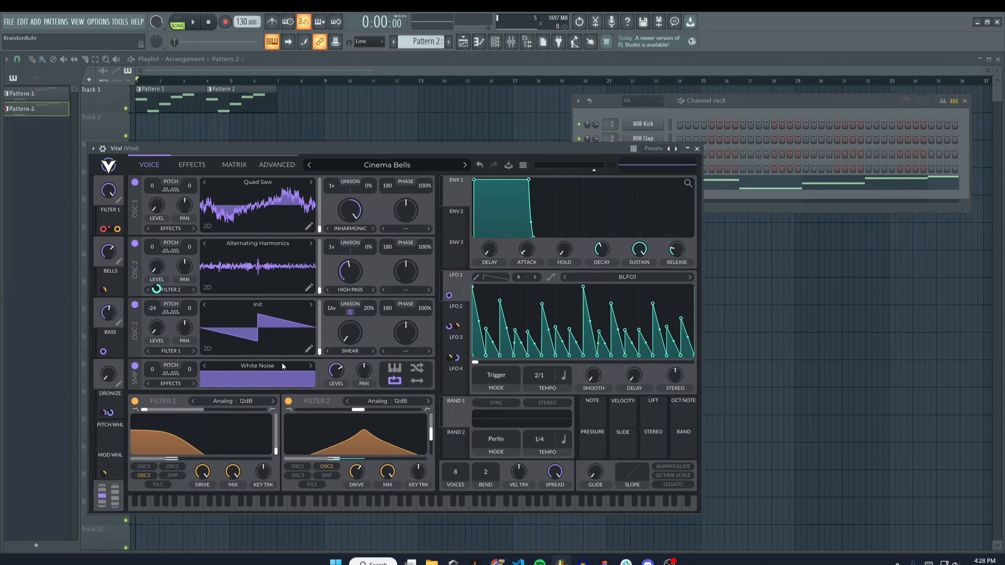
Audition notes with the noise on and set OSC 1's Inharmonic spectral morph to about 50%
{"action": "left_click", "coordinate": [306, 510]}
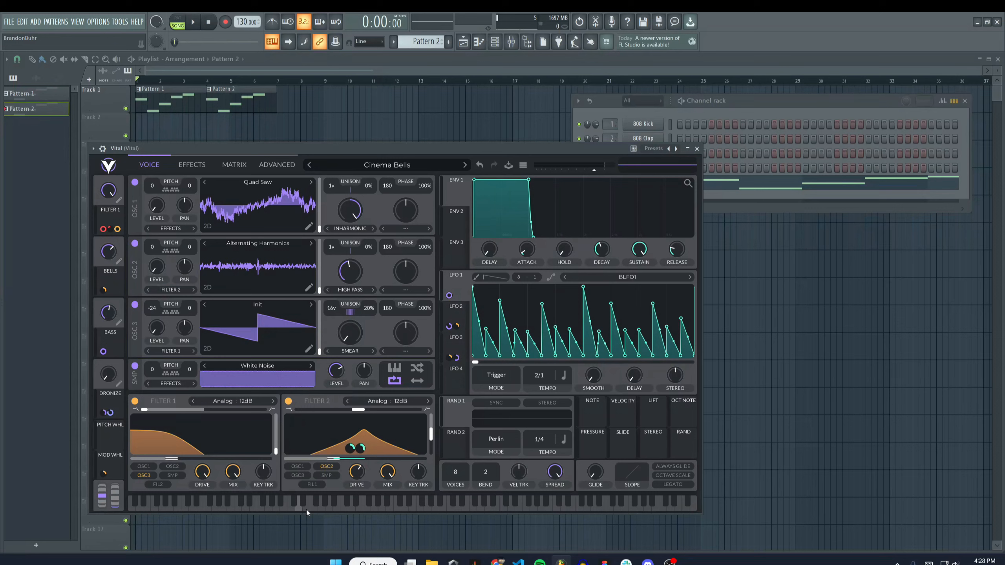
{"action": "left_click", "coordinate": [341, 510]}
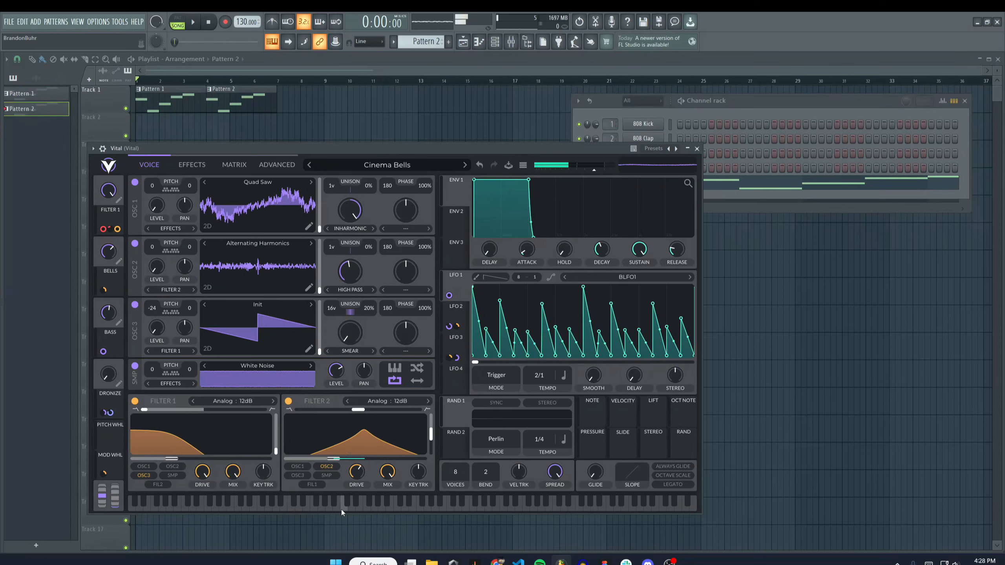
{"action": "left_click", "coordinate": [345, 509]}
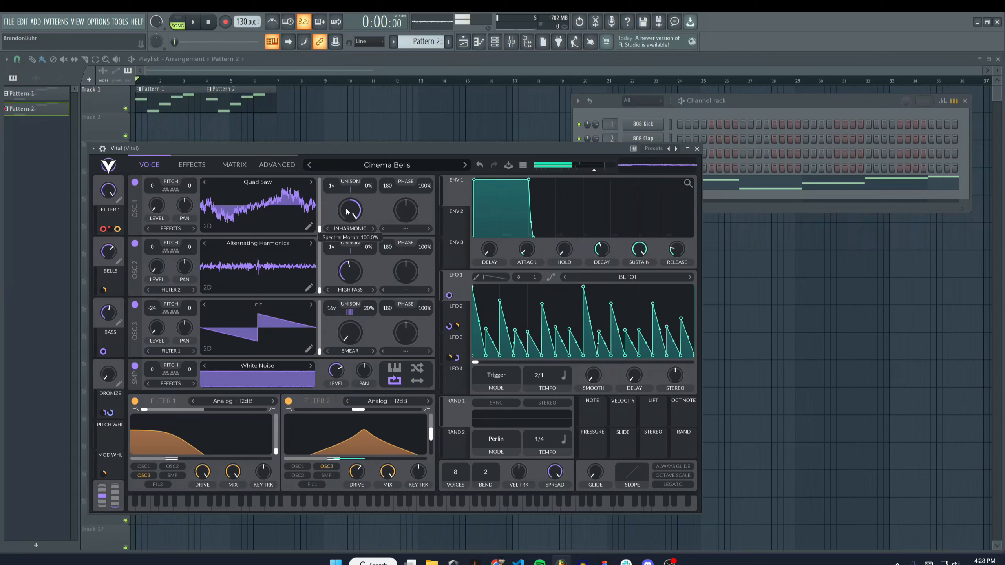
{"action": "left_click_drag", "start_coordinate": [344, 218], "coordinate": [349, 243]}
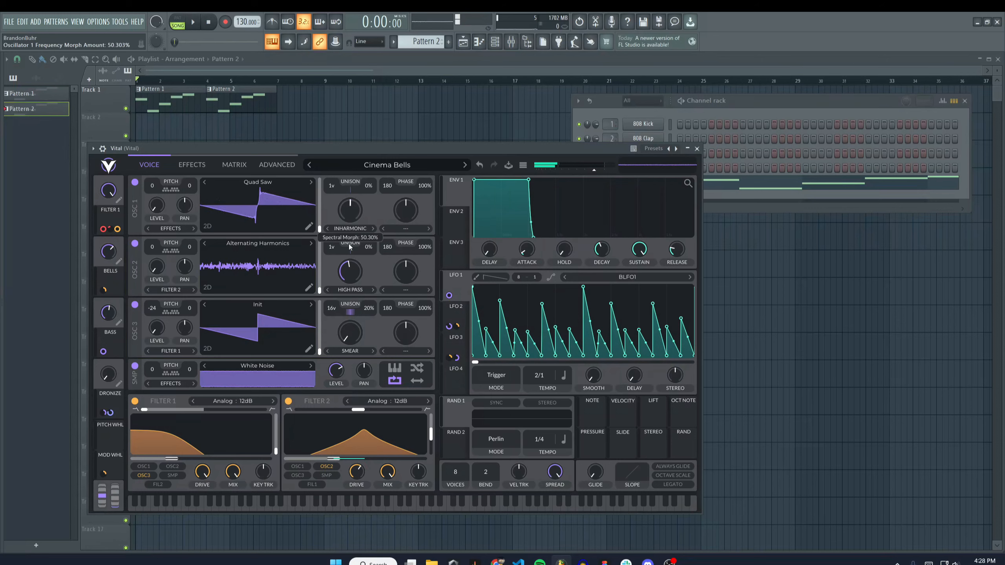
{"action": "left_click", "coordinate": [341, 510]}
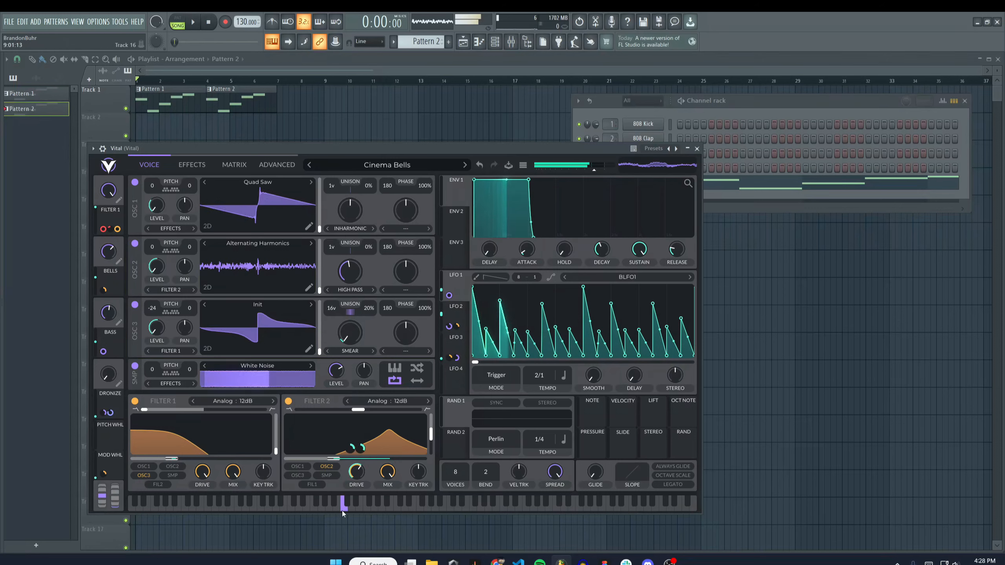
Compare the White Noise sample level at about 0.03 and 1 with test notes, and settle on about 0.14
{"action": "left_click_drag", "start_coordinate": [340, 368], "coordinate": [344, 415]}
{"action": "left_click", "coordinate": [346, 506]}
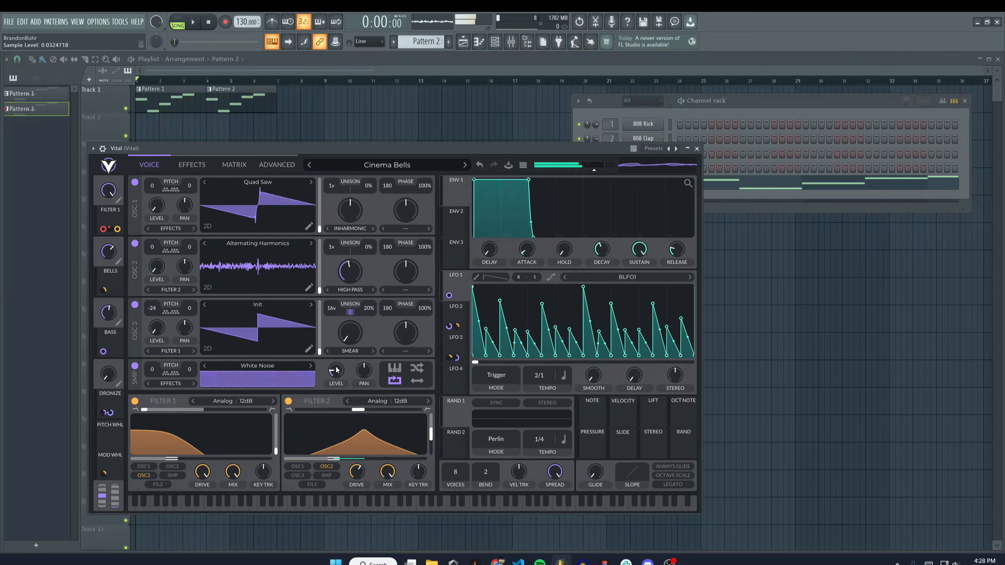
{"action": "left_click_drag", "start_coordinate": [337, 372], "coordinate": [336, 362]}
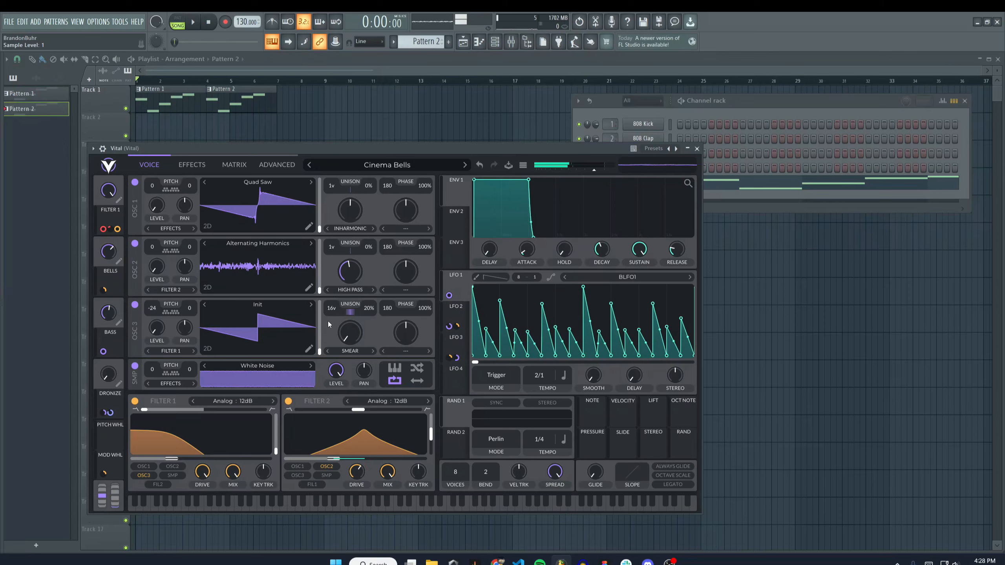
{"action": "left_click", "coordinate": [343, 509]}
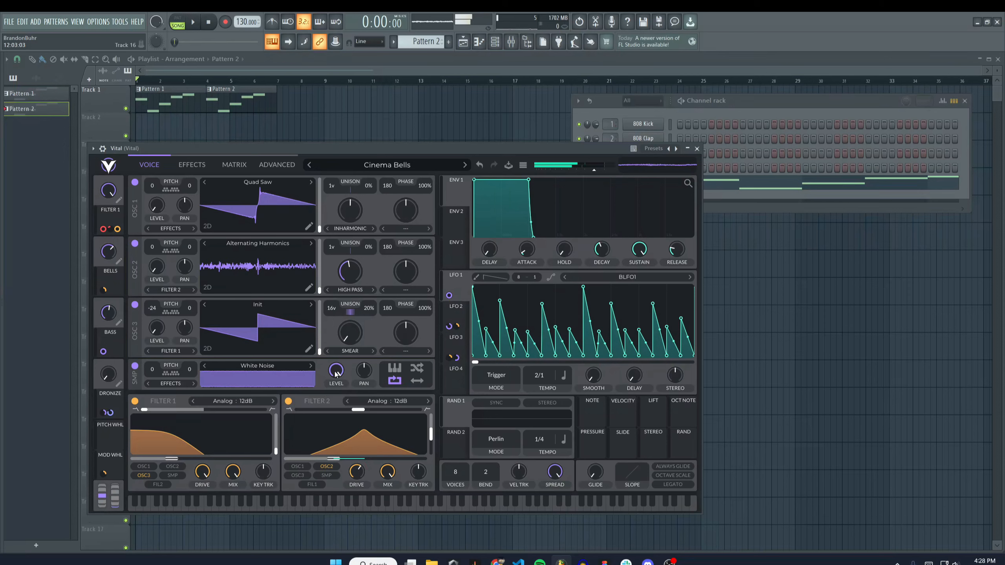
{"action": "mouse_move", "coordinate": [337, 379]}
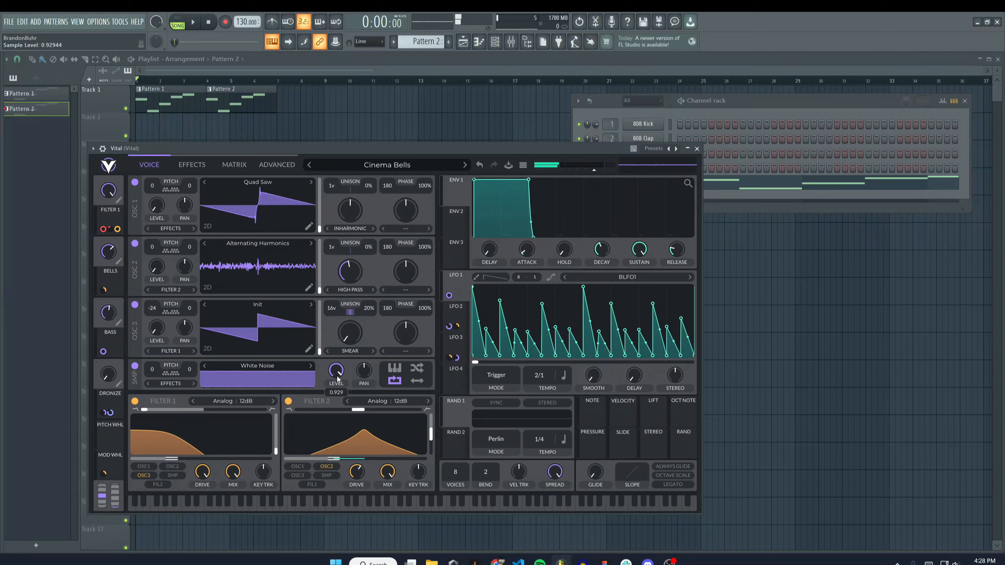
{"action": "left_click", "coordinate": [344, 511]}
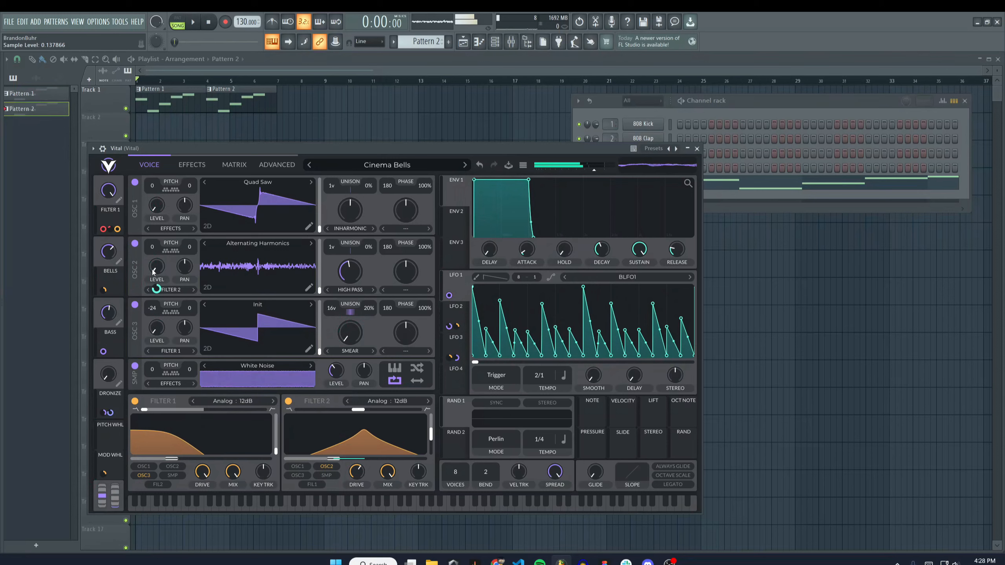
Raise the OSC 2 level to about 0.59 and the OSC 3 level to 1, audition notes, and lower both slightly
{"action": "left_click", "coordinate": [399, 510]}
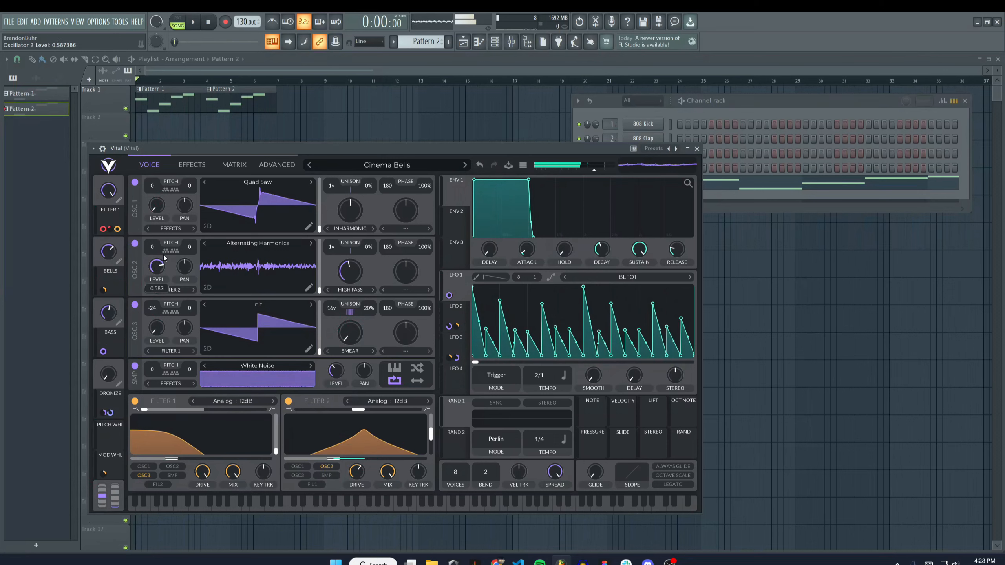
{"action": "left_click", "coordinate": [394, 508]}
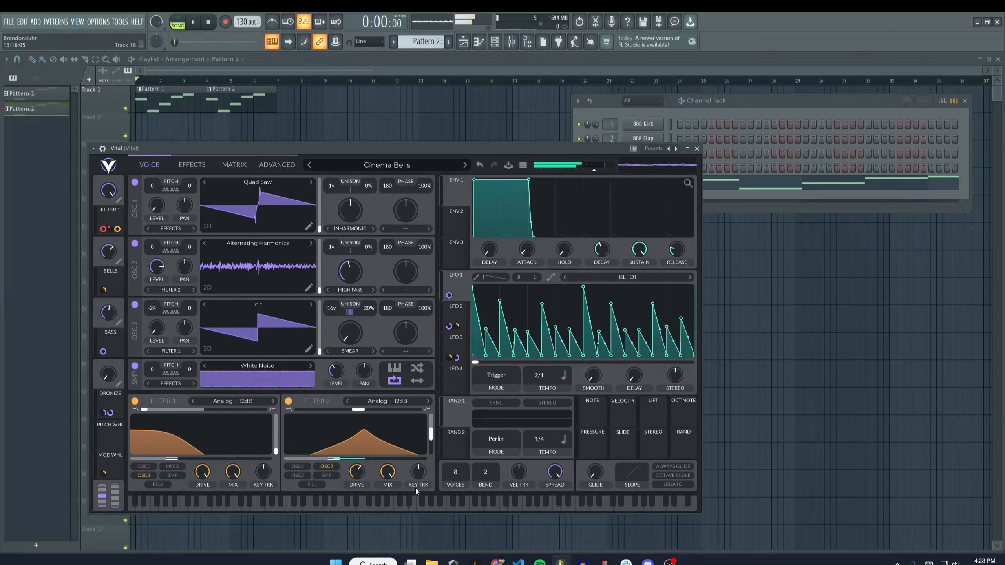
{"action": "left_click_drag", "start_coordinate": [156, 328], "coordinate": [165, 270]}
{"action": "left_click", "coordinate": [347, 509]}
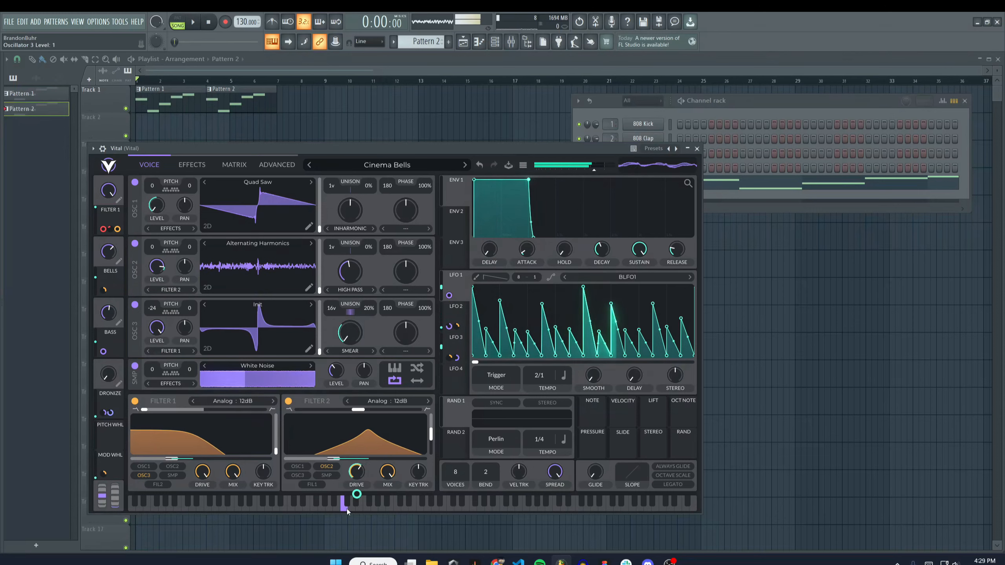
{"action": "left_click_drag", "start_coordinate": [157, 327], "coordinate": [157, 342]}
{"action": "left_click_drag", "start_coordinate": [161, 270], "coordinate": [159, 282]}
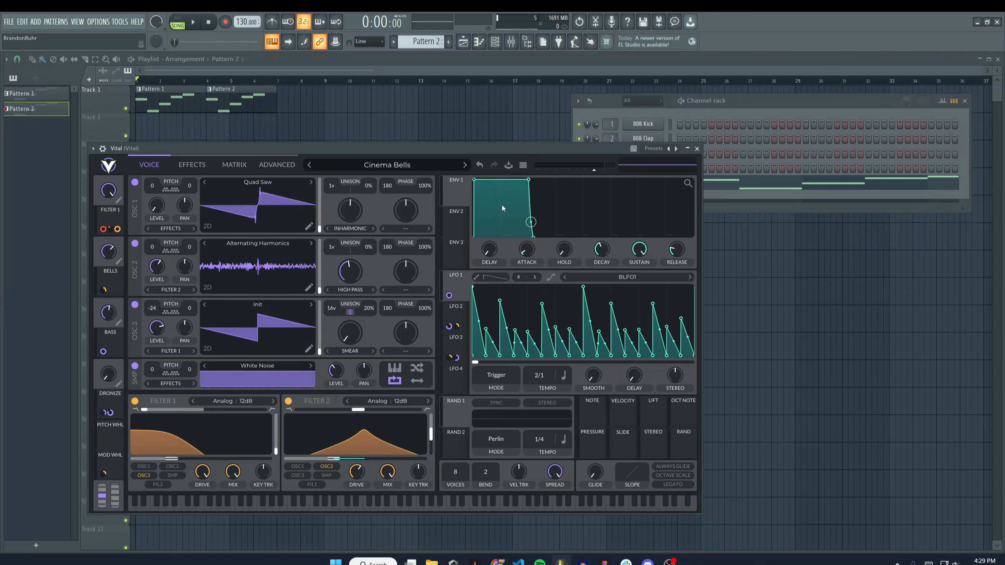
Try an ENV 1 delay of about 0.84 seconds with test notes, and reset it to zero
{"action": "left_click_drag", "start_coordinate": [490, 249], "coordinate": [498, 212]}
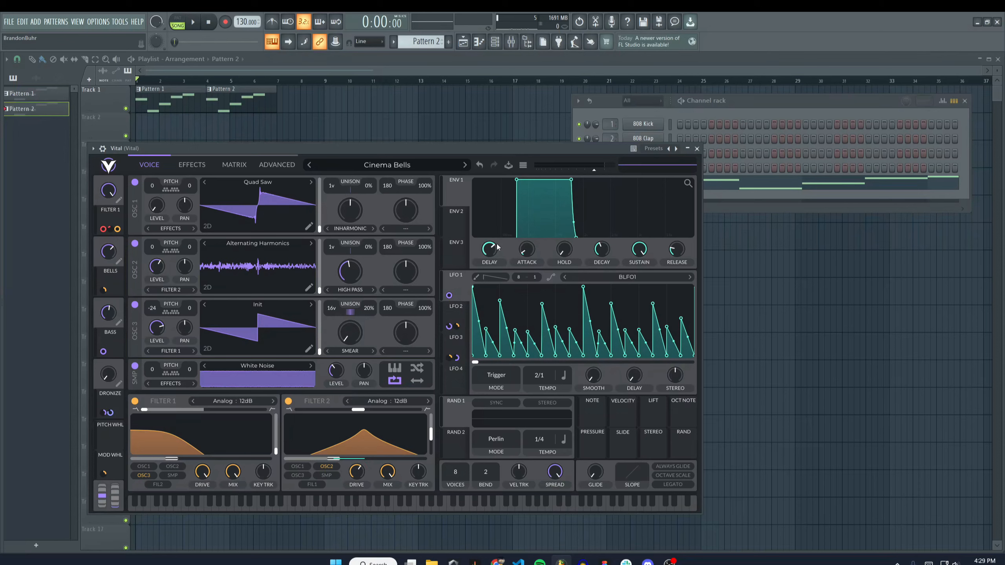
{"action": "left_click_drag", "start_coordinate": [498, 247], "coordinate": [498, 211]}
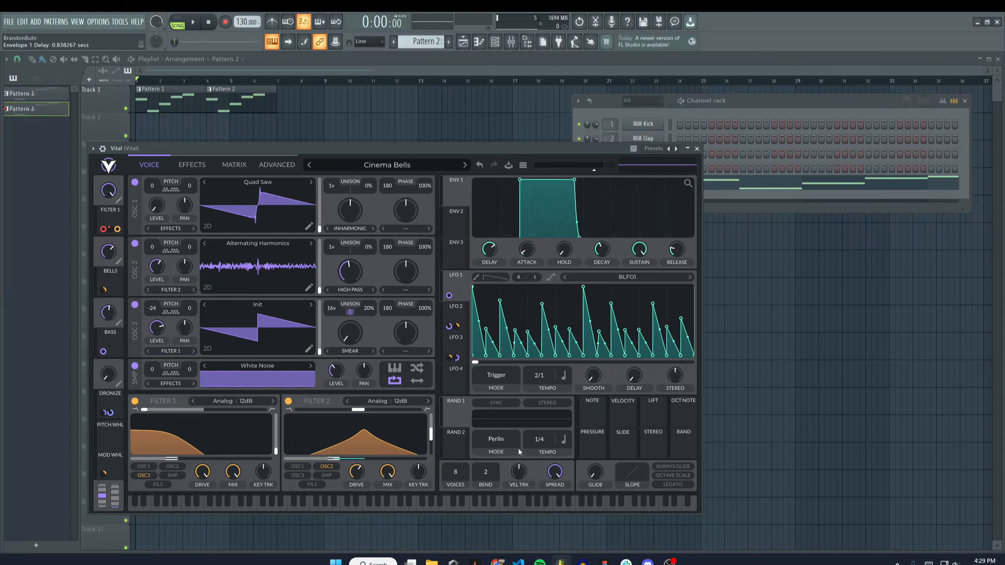
{"action": "left_click", "coordinate": [504, 507]}
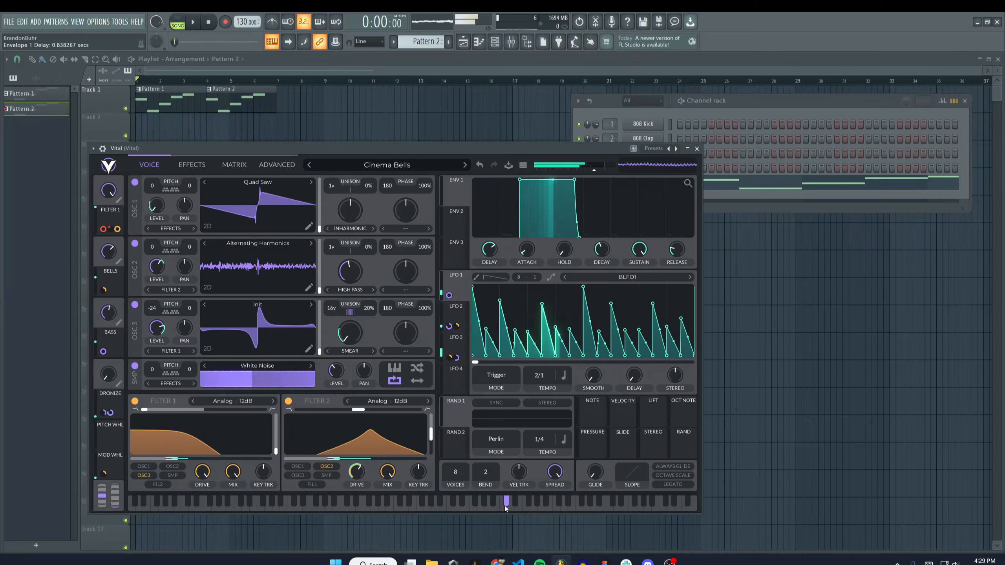
{"action": "left_click", "coordinate": [449, 508]}
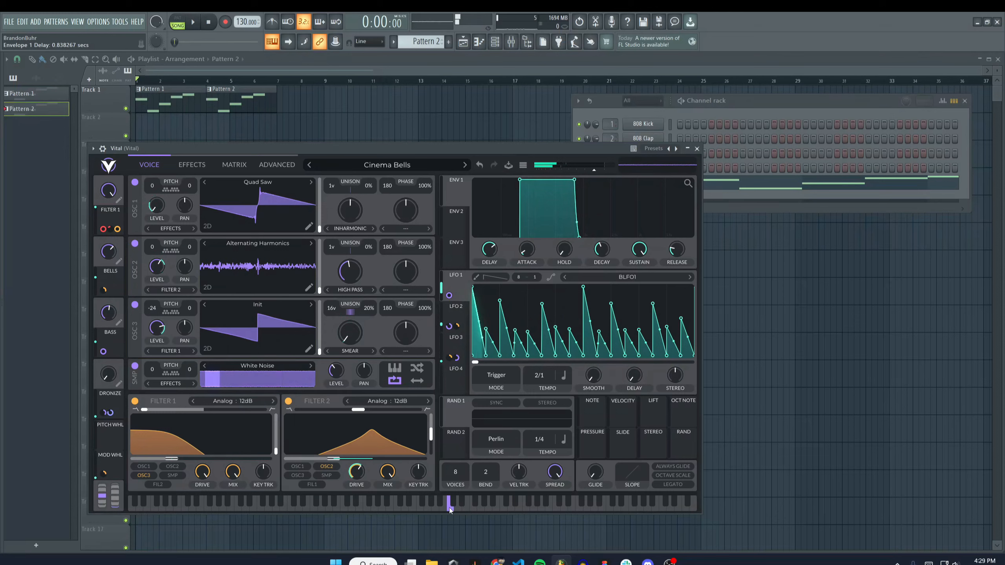
{"action": "double_click", "coordinate": [491, 249]}
Audition a note with ENV 1's attack raised to about 2.64 seconds, and shorten the attack
{"action": "left_click_drag", "start_coordinate": [529, 254], "coordinate": [532, 227]}
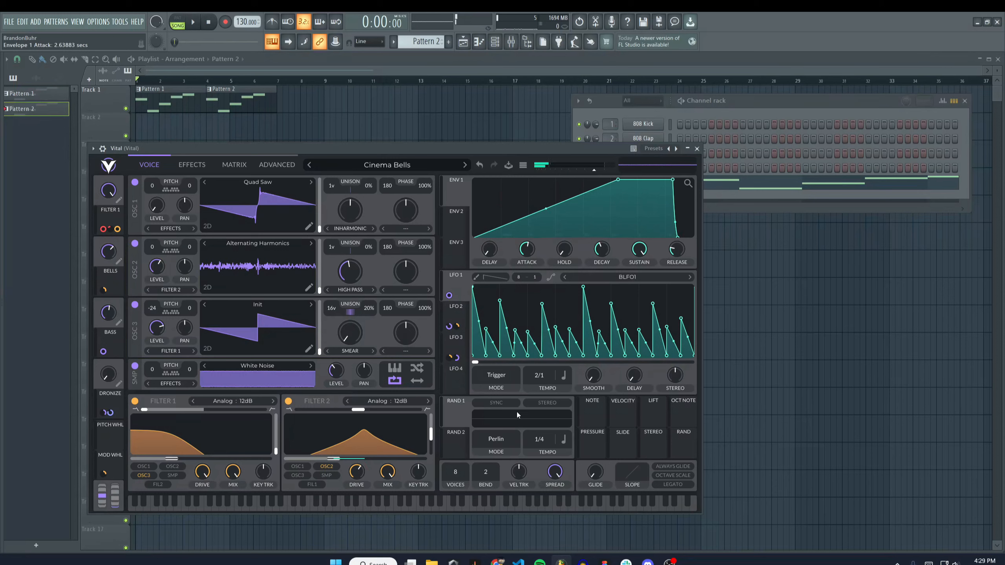
{"action": "left_click", "coordinate": [449, 508]}
{"action": "left_click_drag", "start_coordinate": [530, 252], "coordinate": [537, 272]}
Switch off Vital's reverb, compressor, equalizer, distortion, delay and chorus, and look at the effects on its mixer insert
{"action": "left_click", "coordinate": [192, 165]}
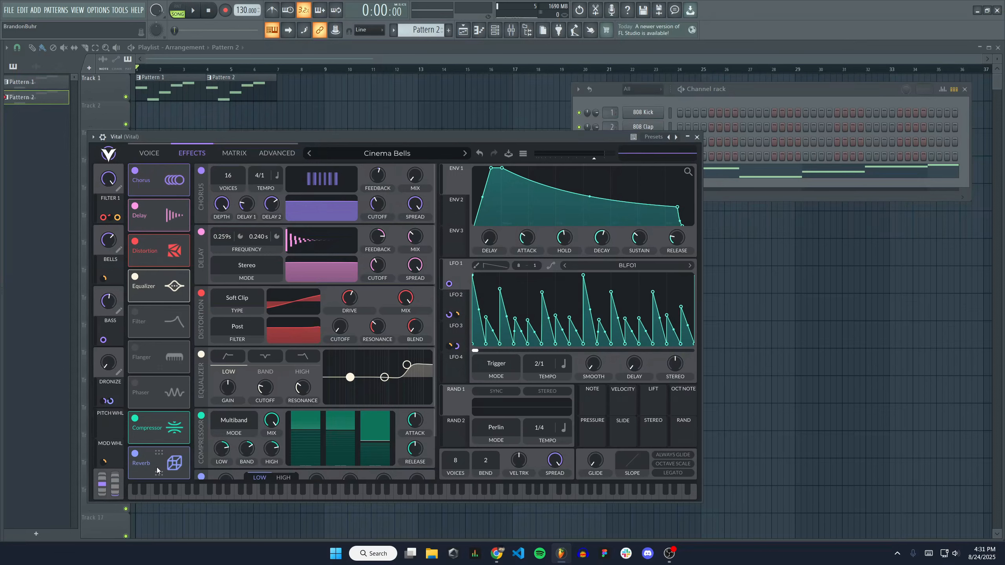
{"action": "left_click", "coordinate": [135, 454]}
{"action": "left_click", "coordinate": [135, 418]}
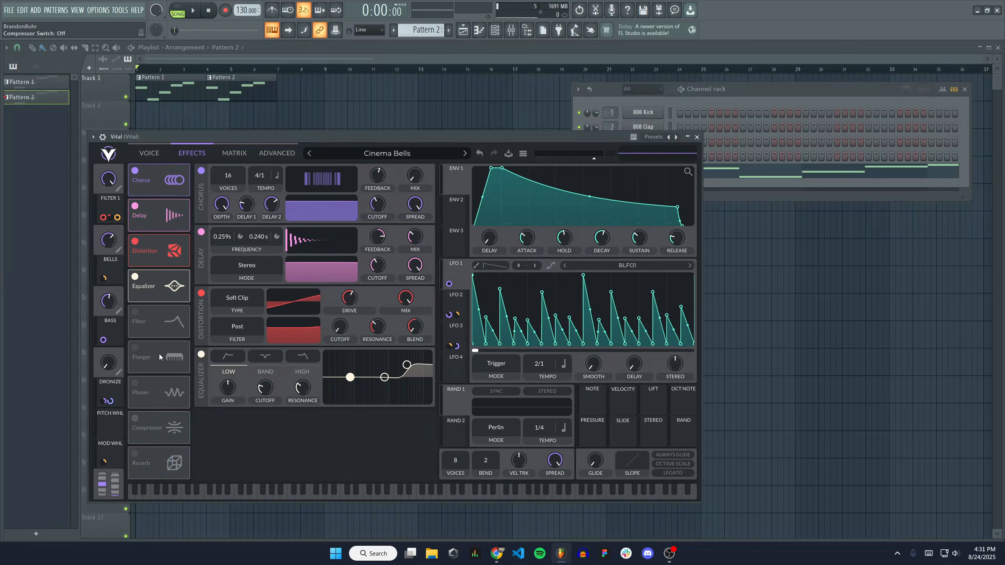
{"action": "left_click", "coordinate": [136, 277]}
{"action": "left_click", "coordinate": [135, 241]}
{"action": "left_click", "coordinate": [135, 206]}
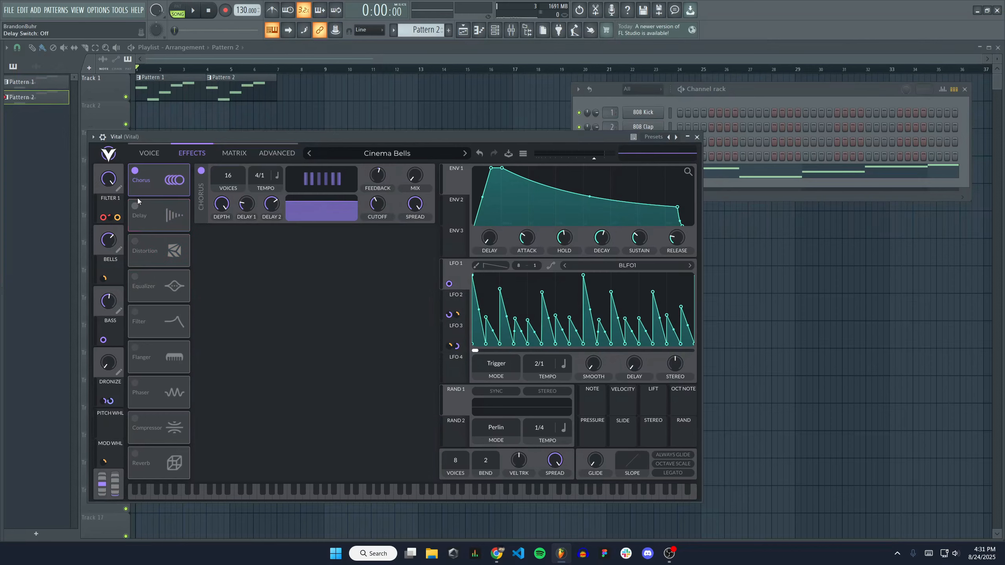
{"action": "left_click", "coordinate": [135, 170]}
{"action": "left_click", "coordinate": [511, 29]}
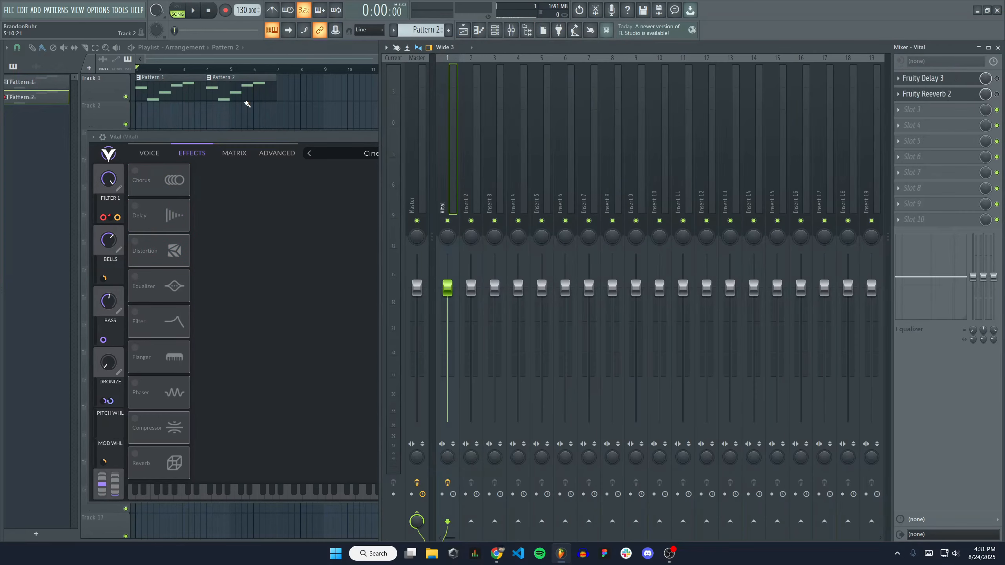
{"action": "left_click", "coordinate": [305, 134]}
Enable Vital's chorus, delay, distortion, filter, phaser, reverb and compressor, audition a note, and switch the phaser back off
{"action": "left_click", "coordinate": [135, 172]}
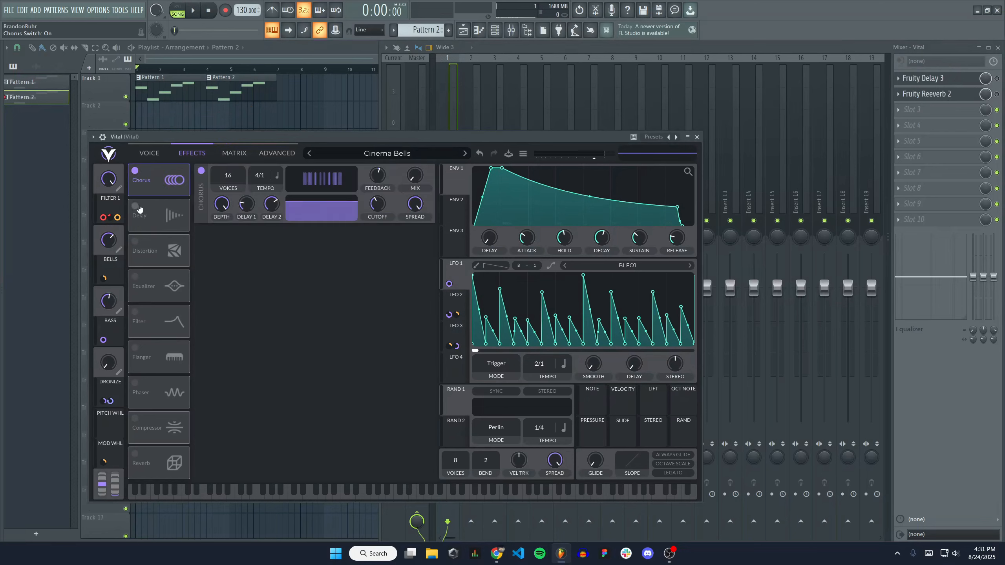
{"action": "left_click", "coordinate": [135, 205]}
{"action": "left_click", "coordinate": [135, 241]}
{"action": "left_click", "coordinate": [135, 312]}
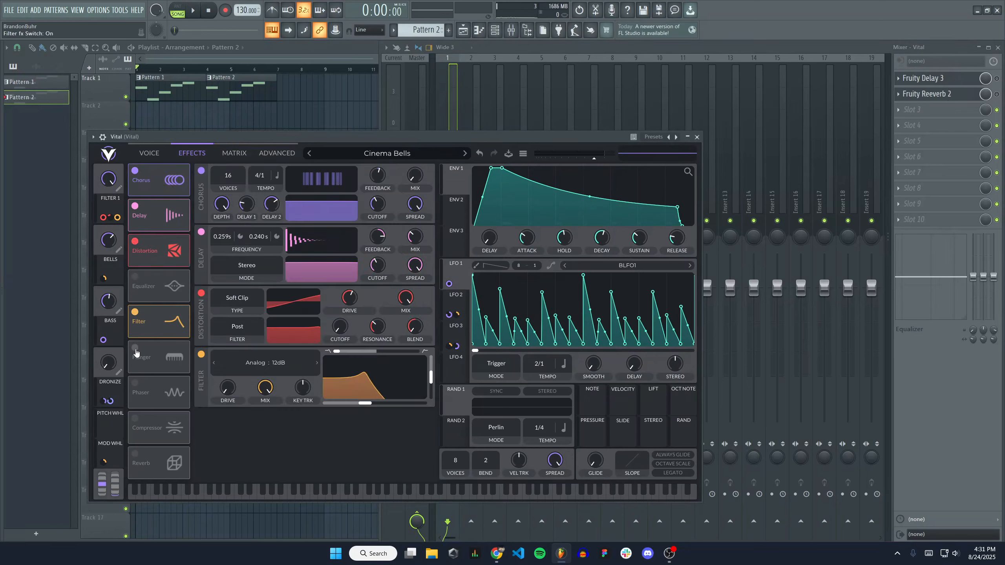
{"action": "left_click", "coordinate": [135, 383]}
{"action": "left_click", "coordinate": [135, 454]}
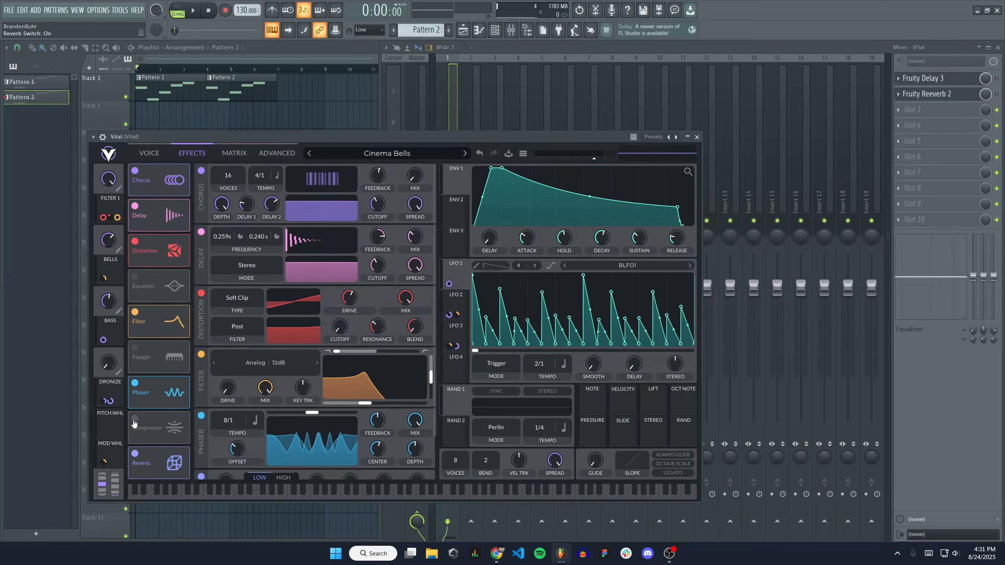
{"action": "left_click", "coordinate": [135, 419]}
{"action": "left_click", "coordinate": [397, 495]}
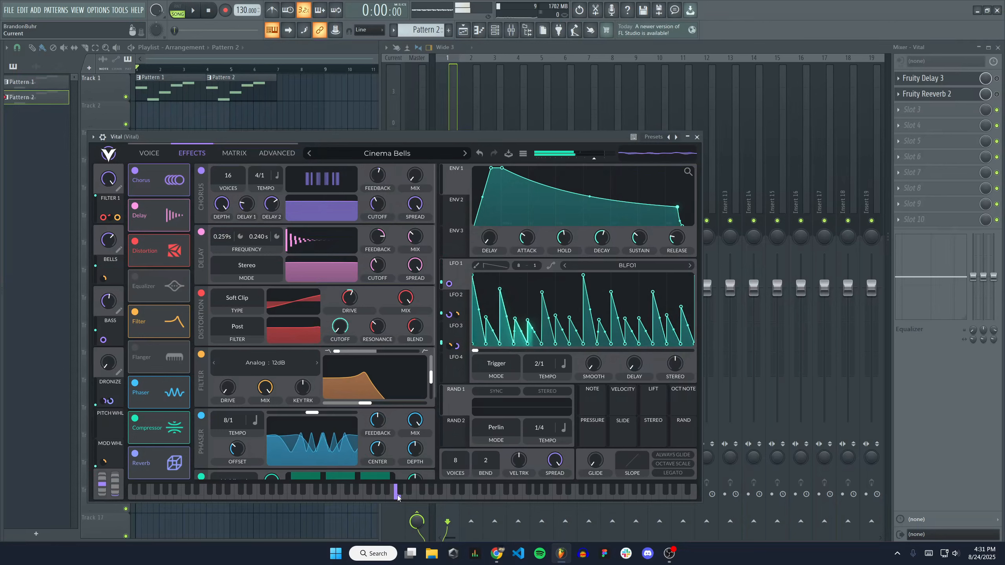
{"action": "left_click", "coordinate": [135, 383]}
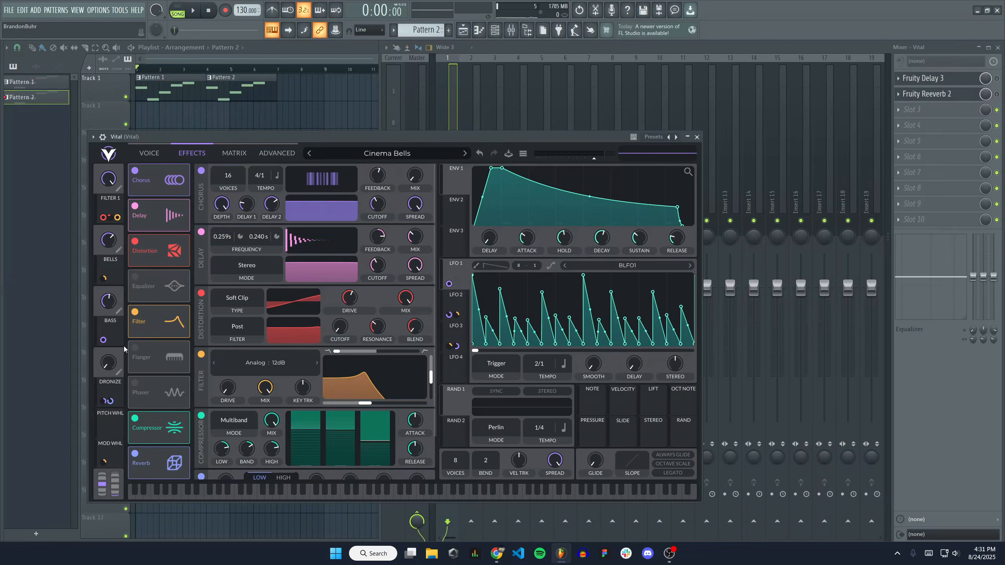
Return Vital to its Voice page and bring the Playlist arrangement to the front
{"action": "left_click", "coordinate": [150, 153]}
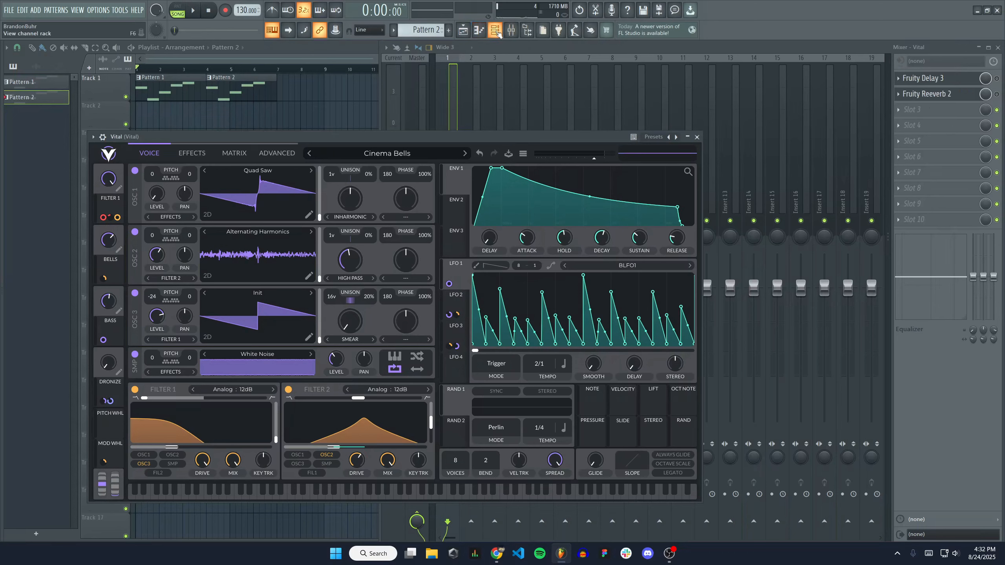
{"action": "left_click", "coordinate": [274, 62]}
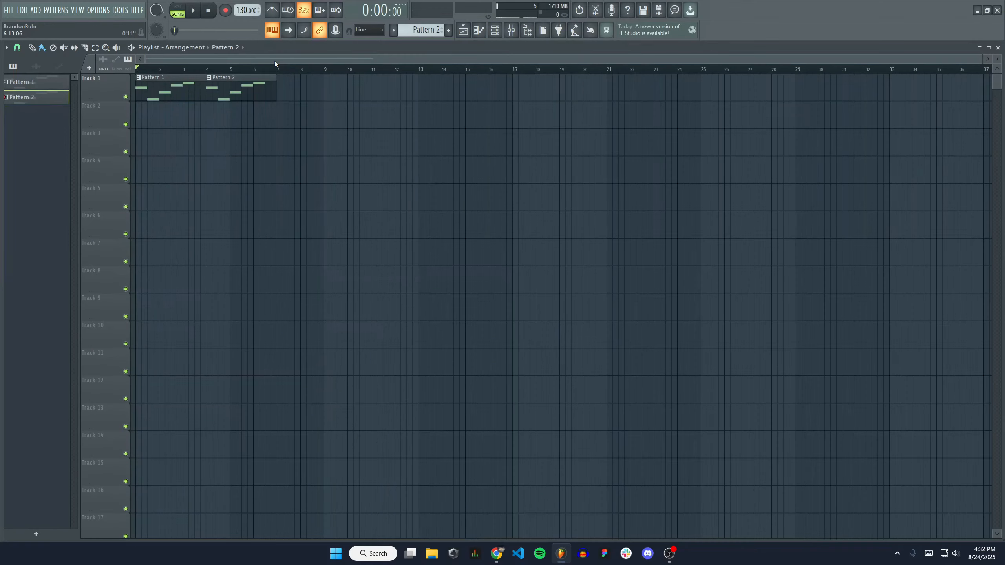